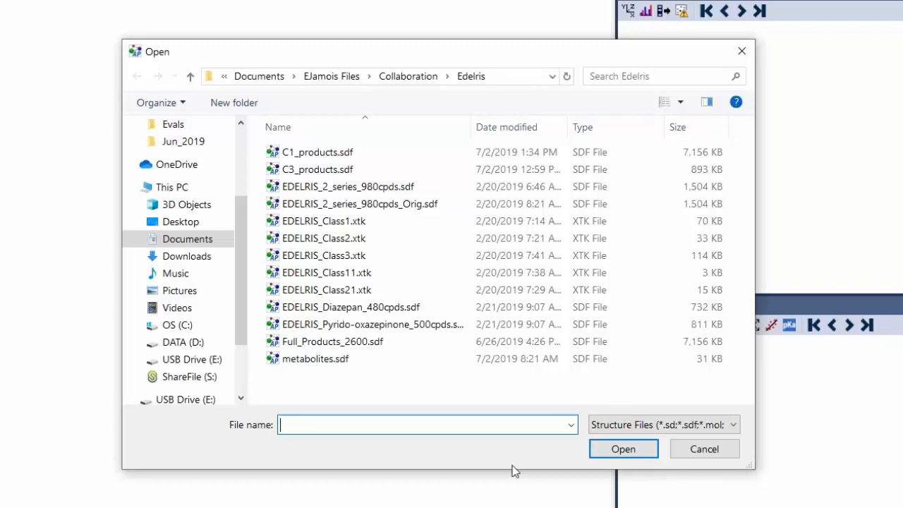
Open the structure file EDELRIS_Pyrido-oxazepinone_500cpds.sdf and accept the import prompts
click(430, 324)
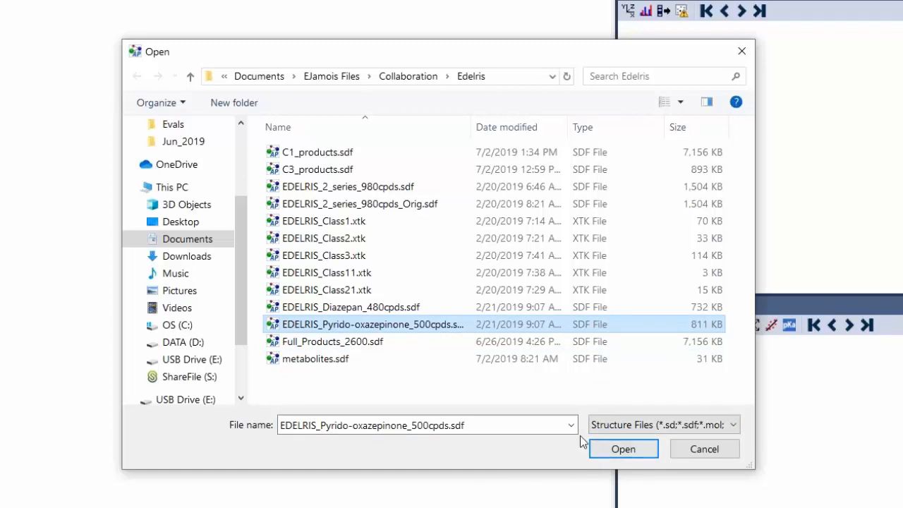
click(624, 450)
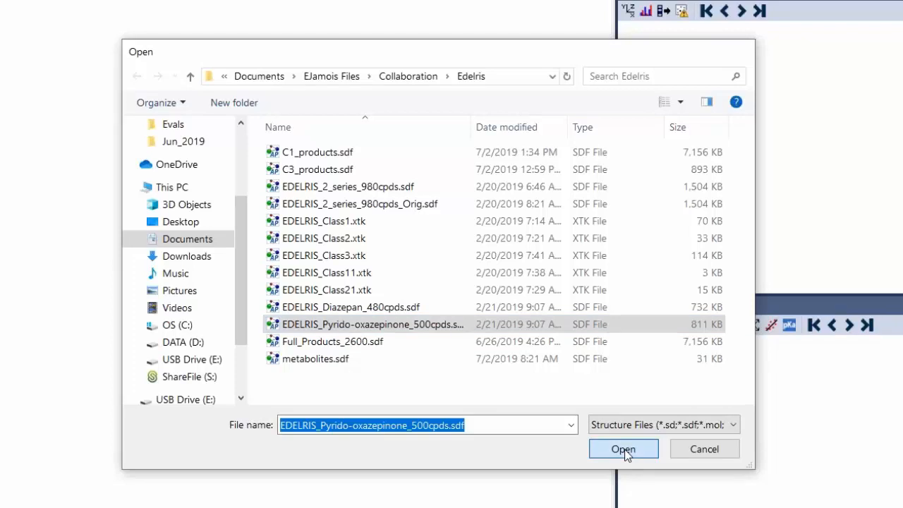
click(389, 274)
click(334, 309)
click(494, 271)
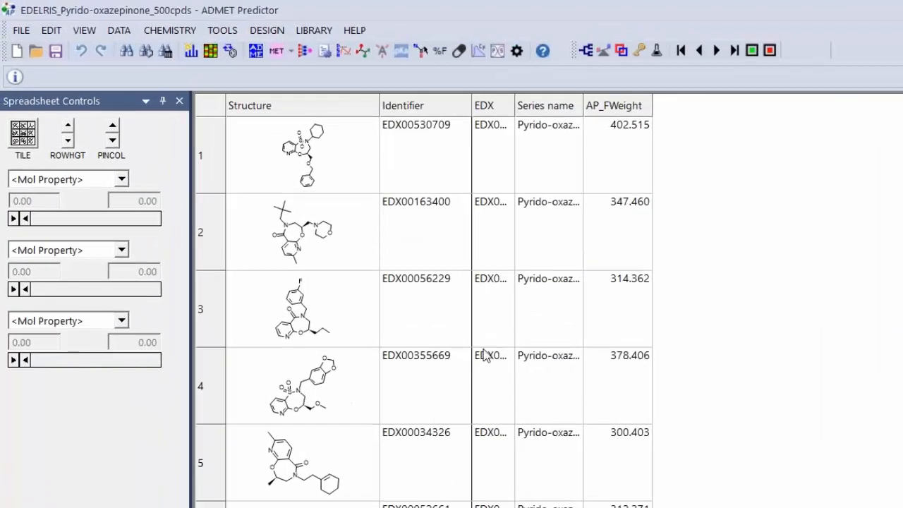
Widen the EDX column in the compounds spreadsheet so the full identifiers fit
drag(514, 104, 583, 106)
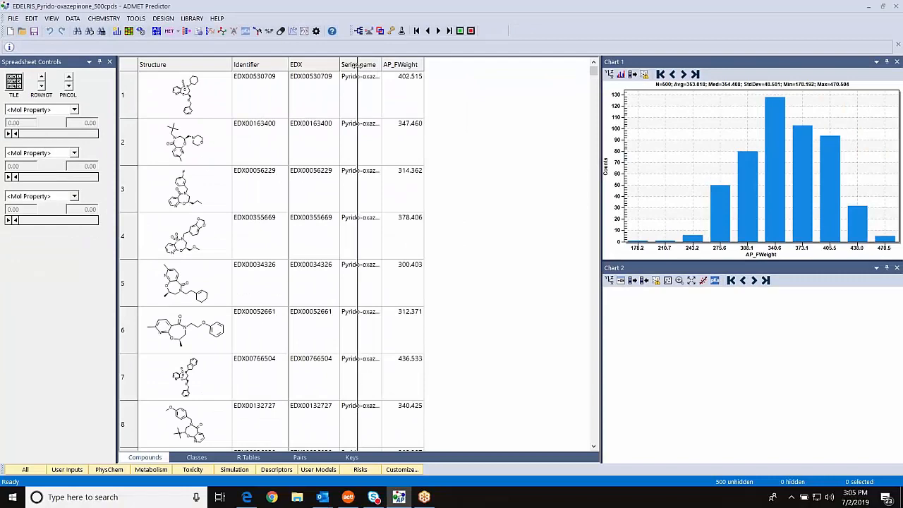
drag(358, 64, 357, 64)
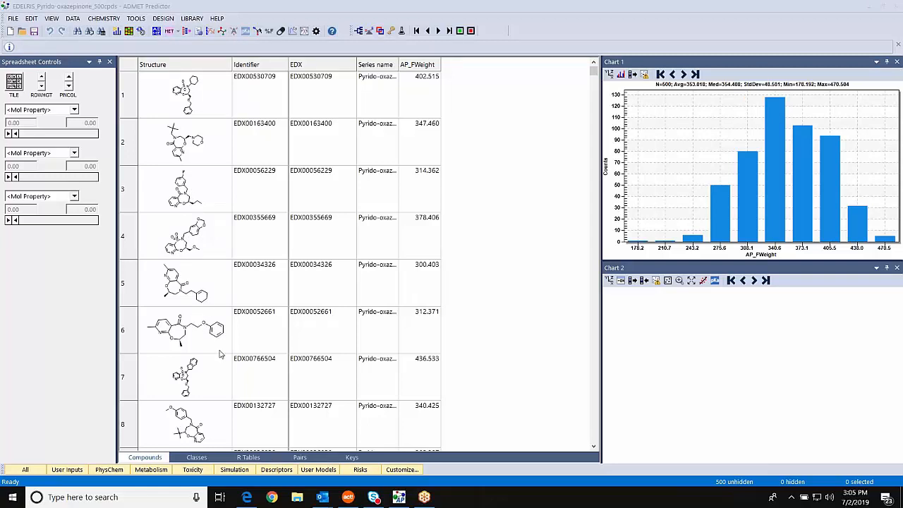
mouse_move(594, 73)
mouse_down()
mouse_move(605, 418)
mouse_move(601, 268)
mouse_move(614, 90)
mouse_move(594, 73)
mouse_up()
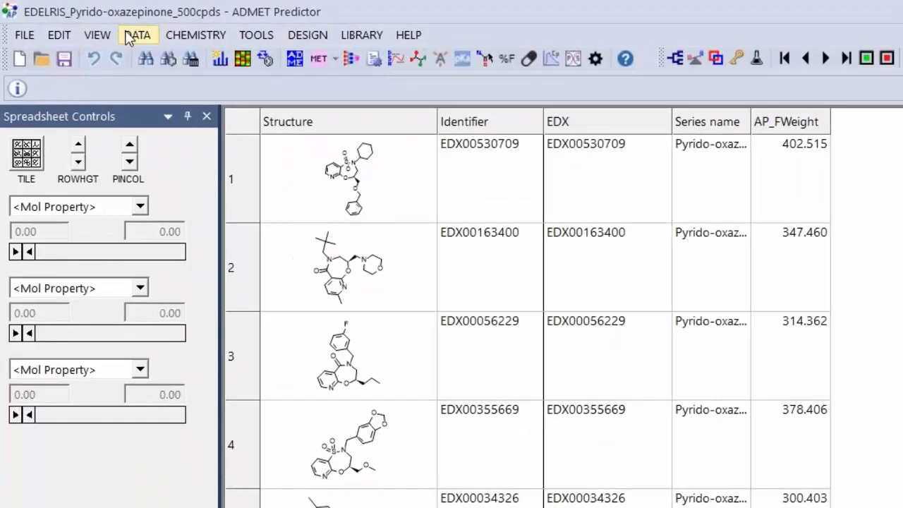
Generate classes for the compounds using the Ring-anchored systems method
click(186, 34)
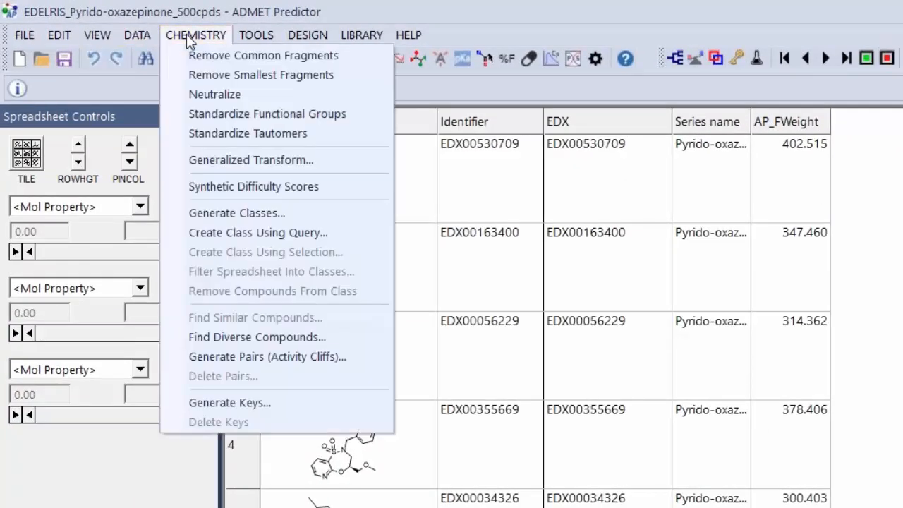
click(229, 213)
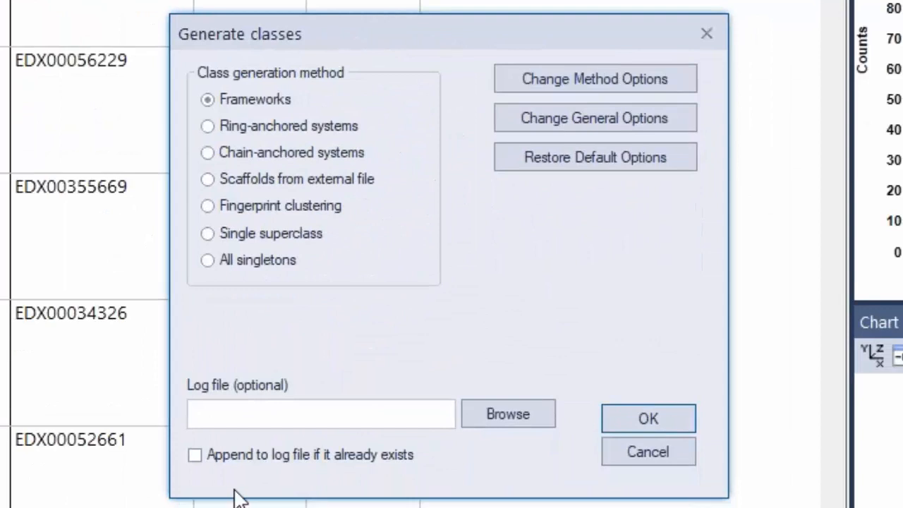
mouse_move(254, 250)
mouse_move(212, 134)
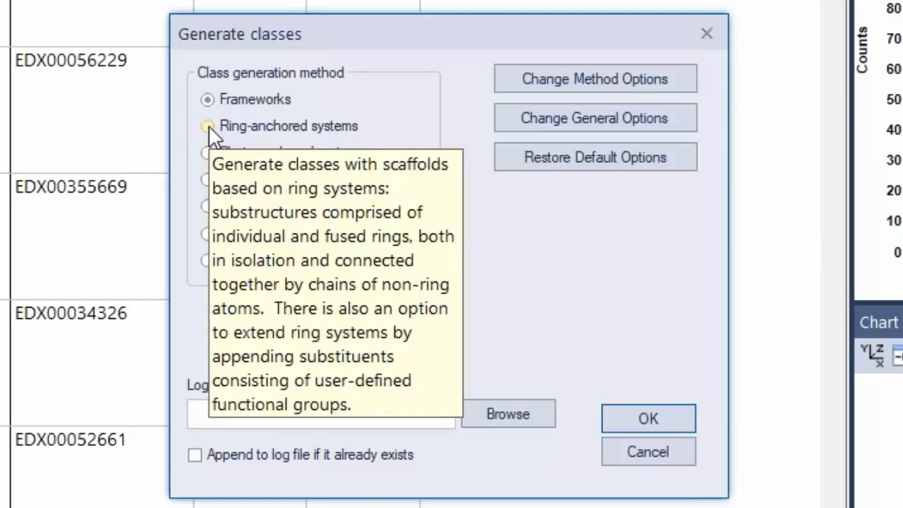
click(208, 126)
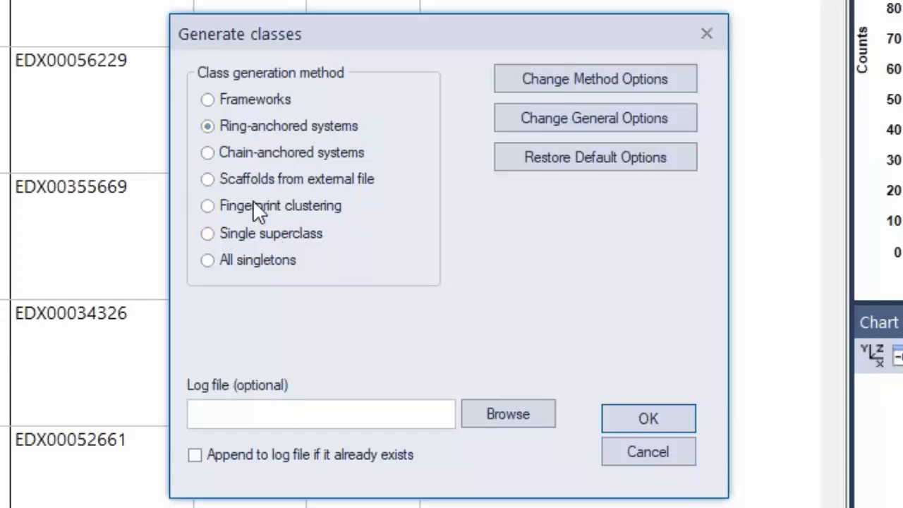
mouse_move(334, 231)
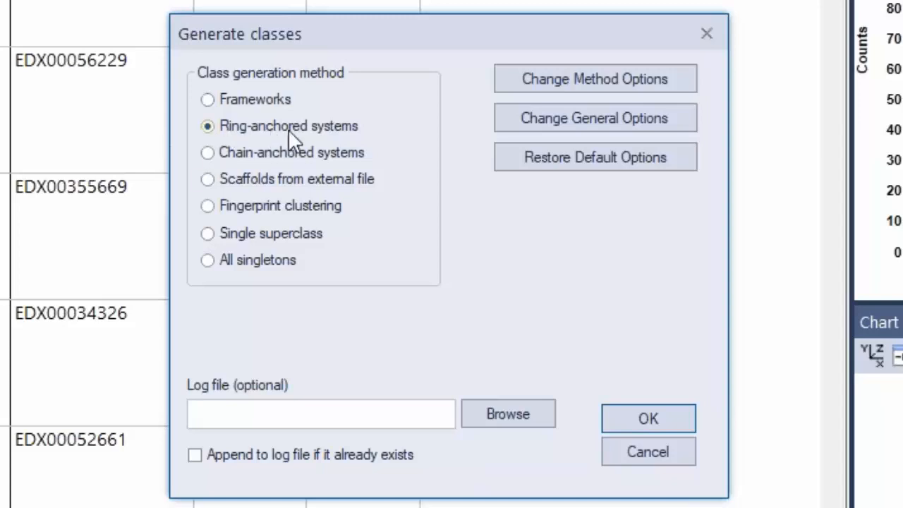
mouse_move(348, 129)
click(646, 417)
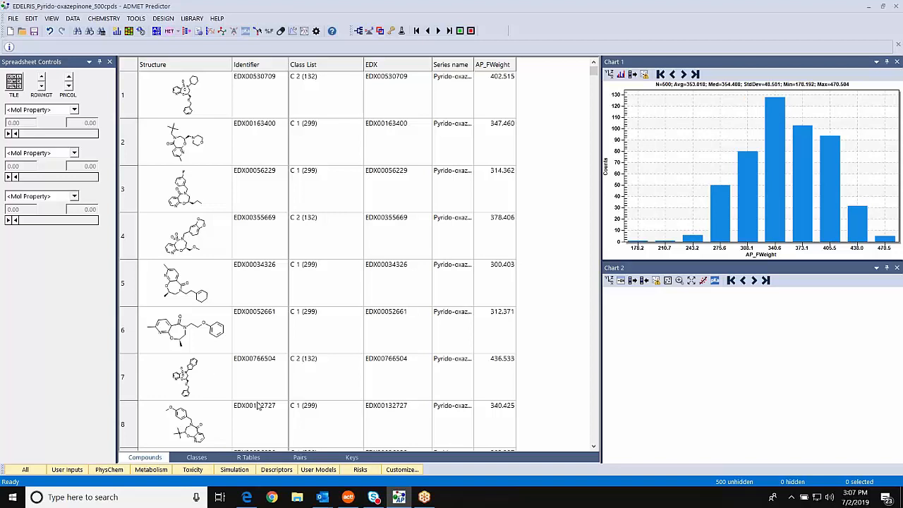
Display the classes, open class C 1's representative structure in MedChem Designer and clean up its drawing
click(198, 458)
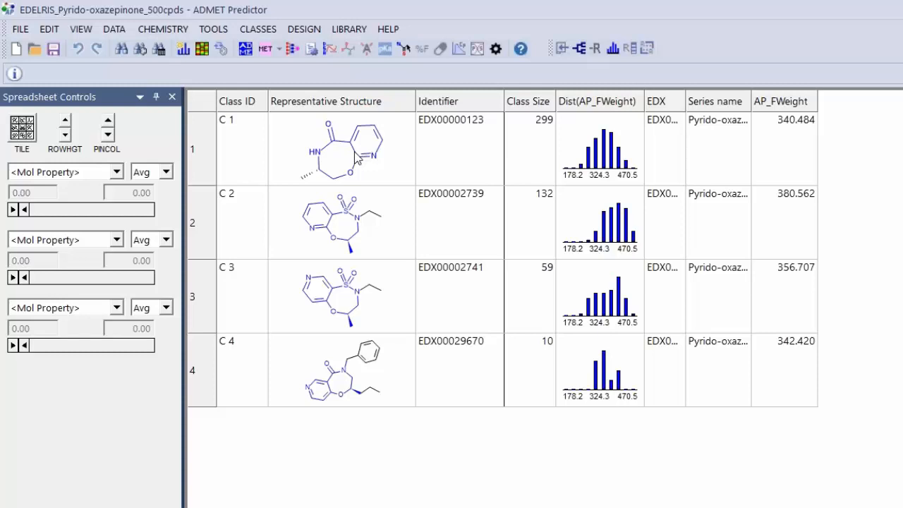
click(347, 170)
double_click(347, 169)
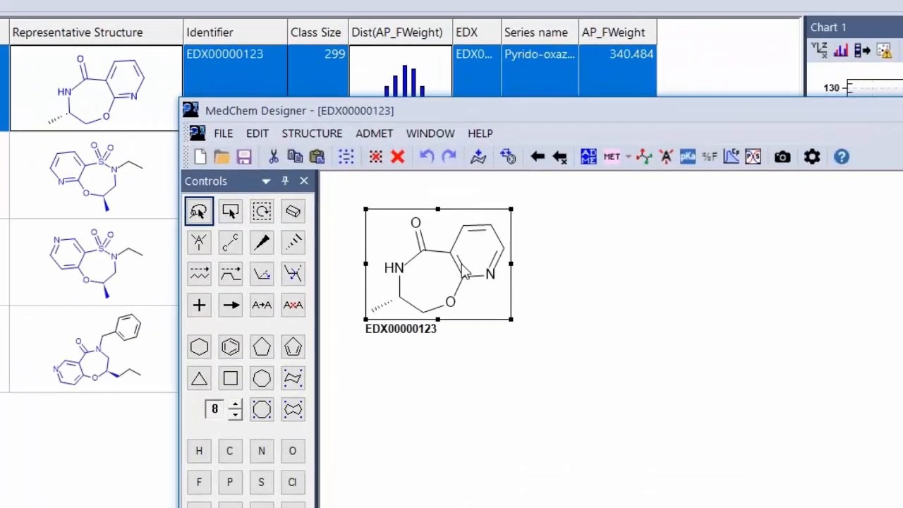
right_click(465, 274)
click(521, 410)
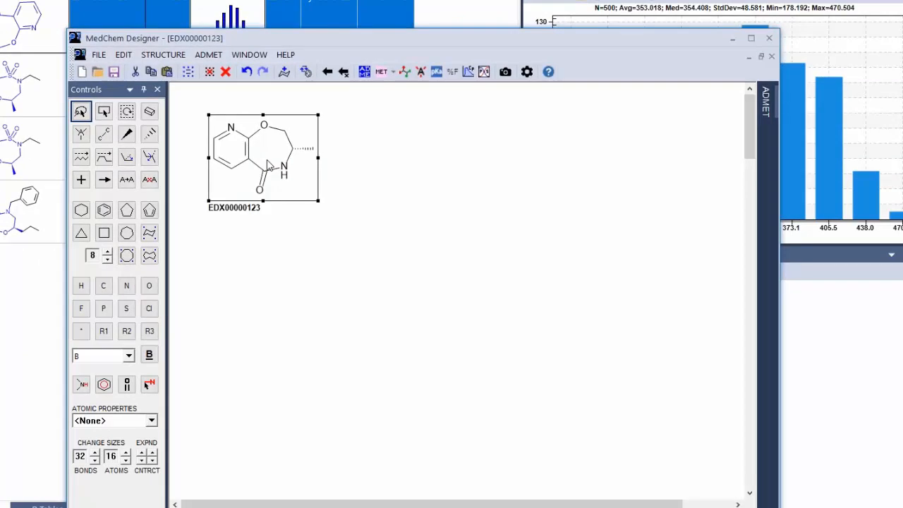
Flip the C 1 representative structure top to bottom and transfer it back, modifying the existing compound
right_click(272, 164)
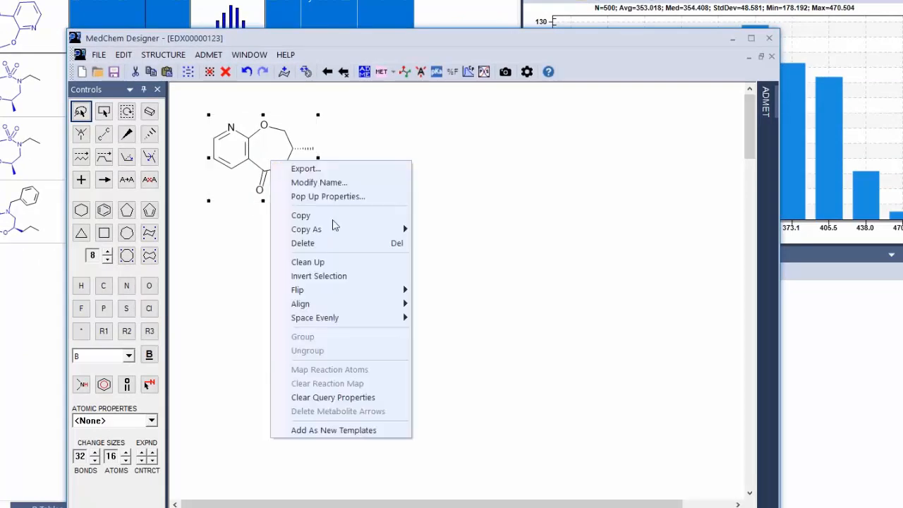
mouse_move(337, 295)
click(460, 303)
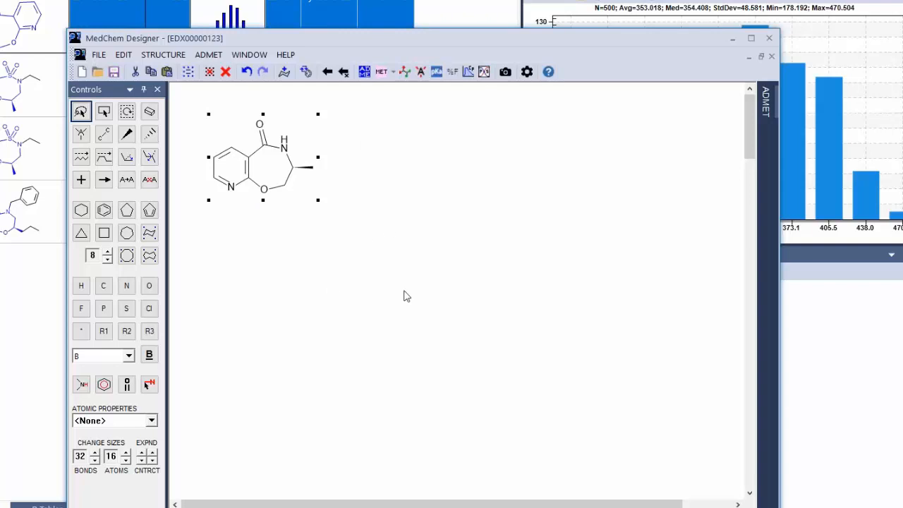
click(328, 73)
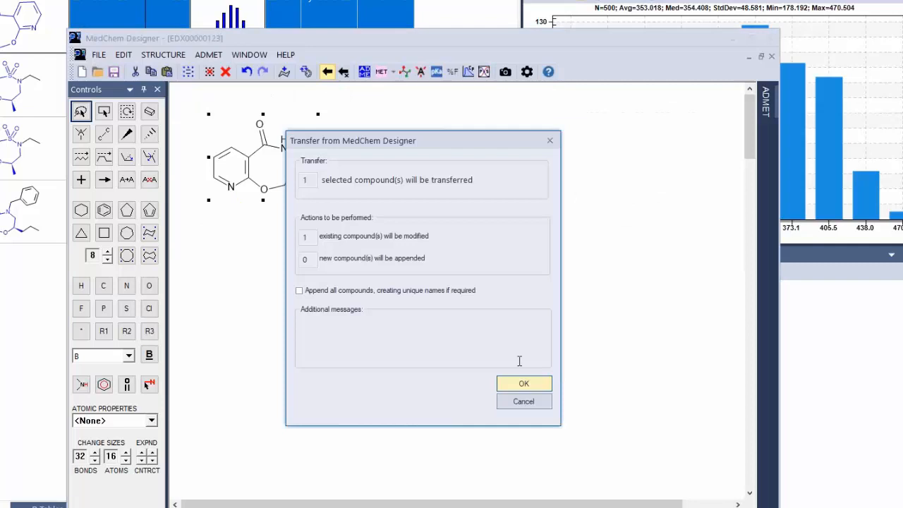
click(524, 385)
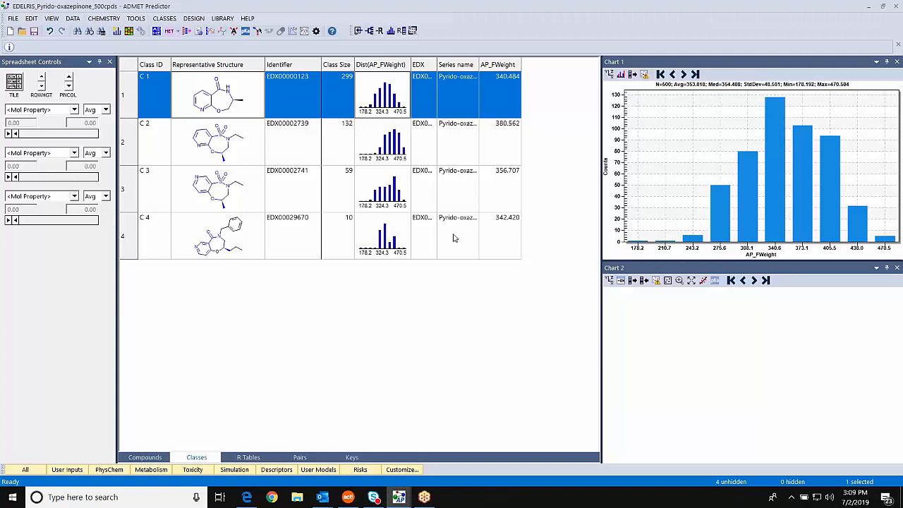
Rotate class C 2's representative structure slightly counterclockwise in MedChem Designer and transfer it back to the spreadsheet
double_click(221, 146)
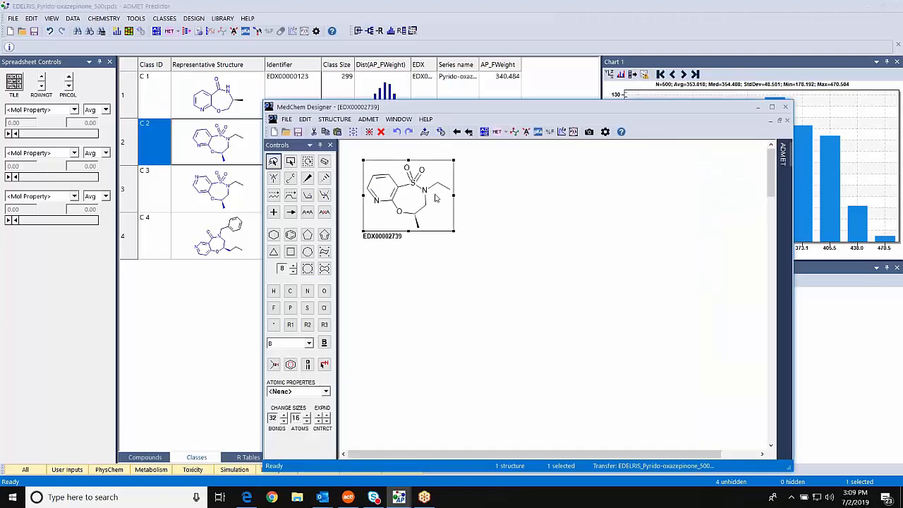
click(393, 171)
click(308, 163)
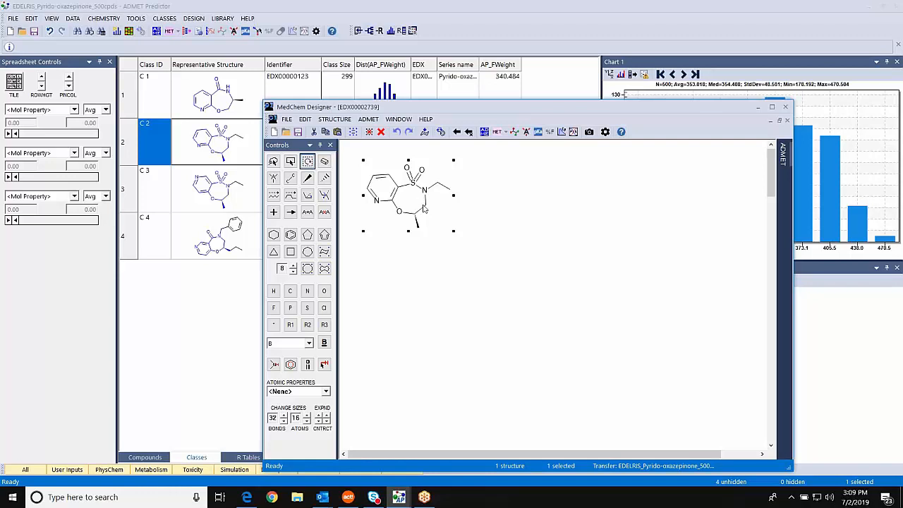
drag(426, 207, 428, 199)
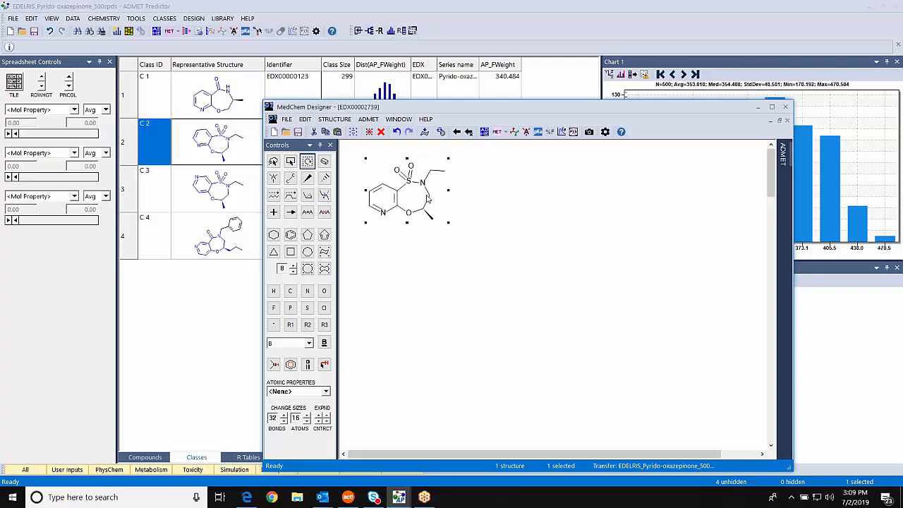
click(457, 133)
click(602, 364)
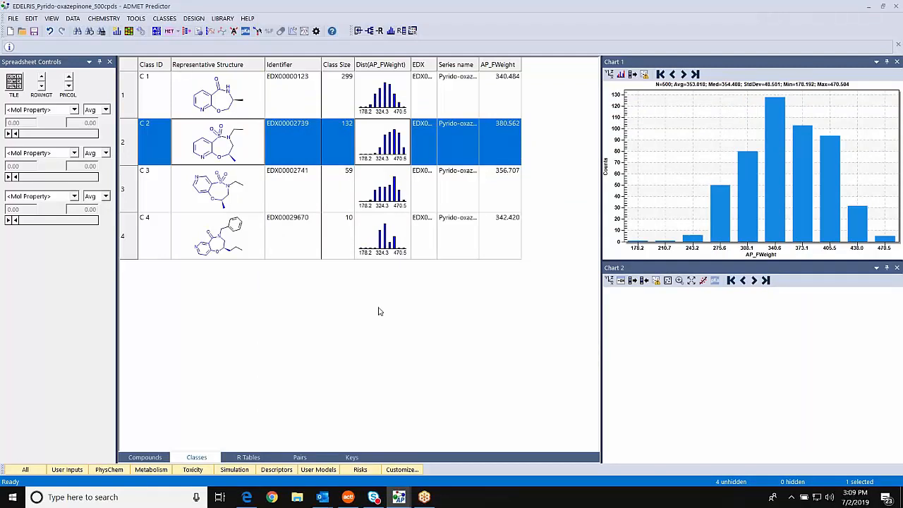
Rotate class C 3's representative structure slightly counterclockwise in MedChem Designer and transfer it back to the spreadsheet
double_click(219, 197)
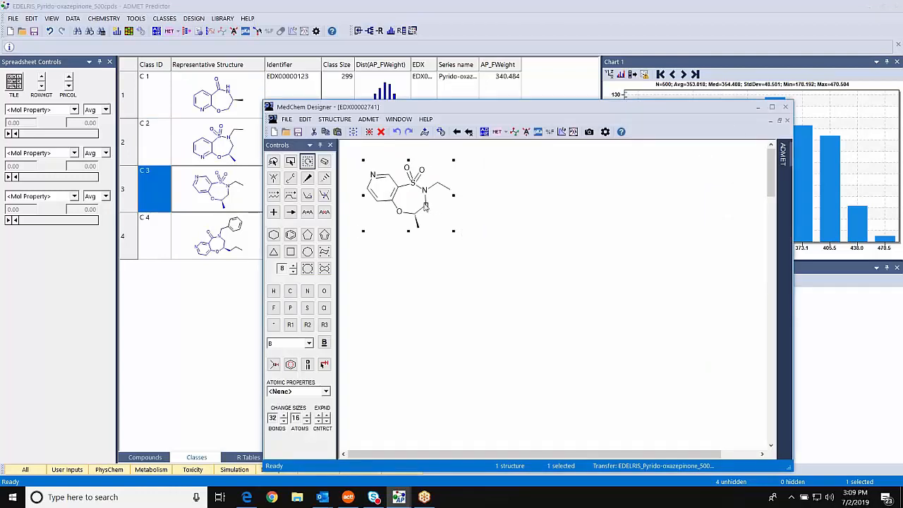
drag(425, 205, 427, 200)
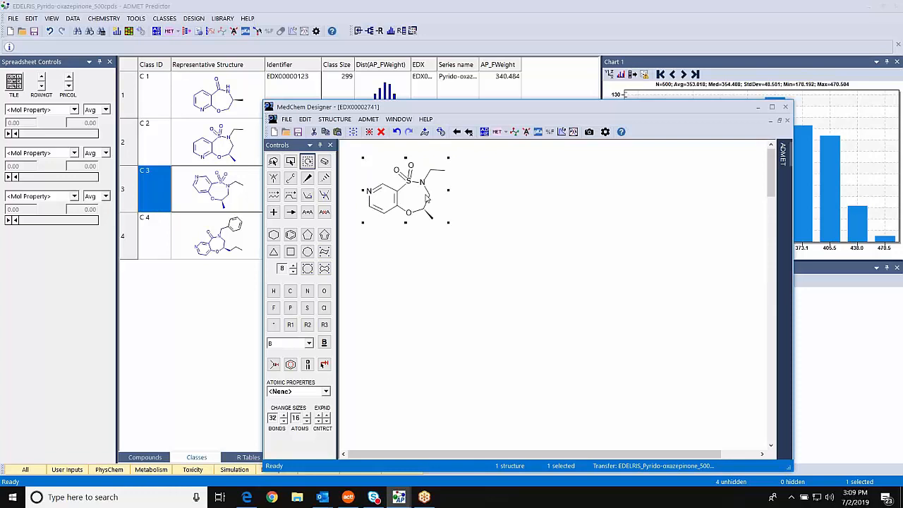
click(457, 132)
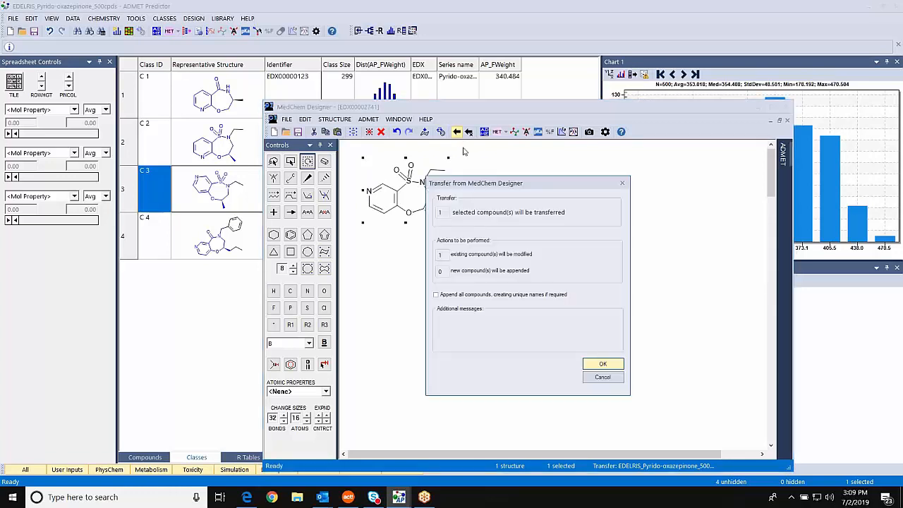
click(601, 366)
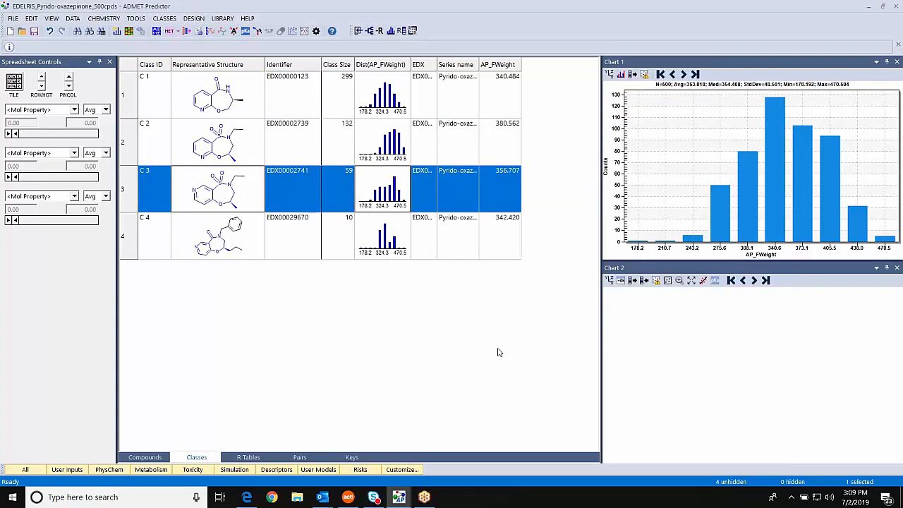
Rotate class C 4's representative structure slightly clockwise in MedChem Designer and transfer it back to the spreadsheet
double_click(223, 240)
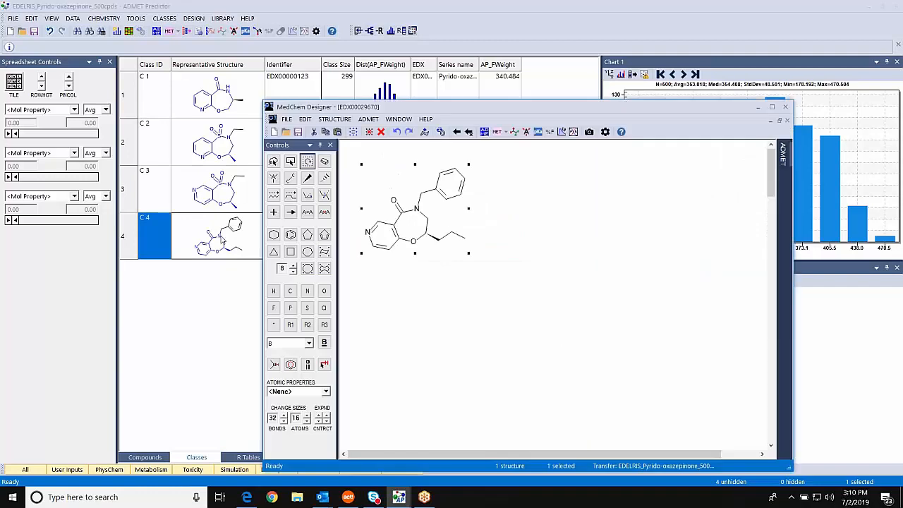
click(427, 219)
drag(428, 218, 431, 223)
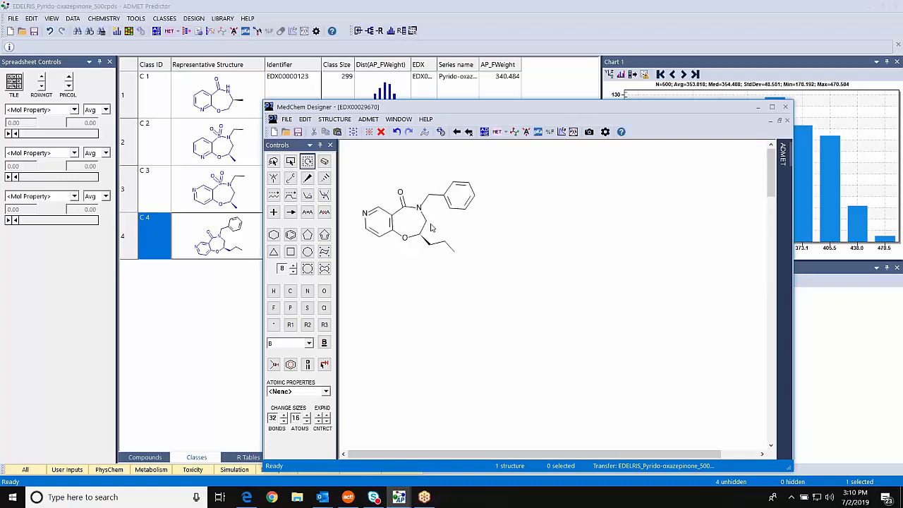
click(457, 132)
click(602, 364)
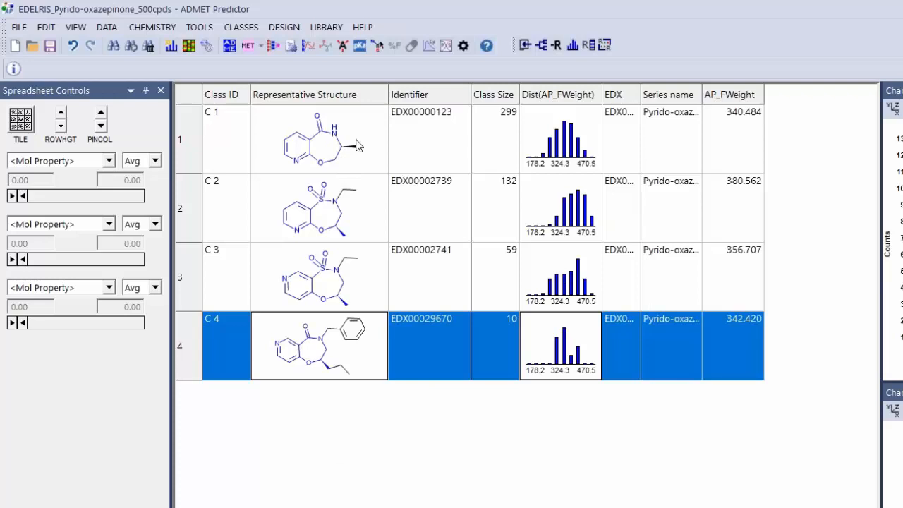
Align the class C 1 compounds to their representative structure, check them in the compounds spreadsheet and return to the classes
click(321, 151)
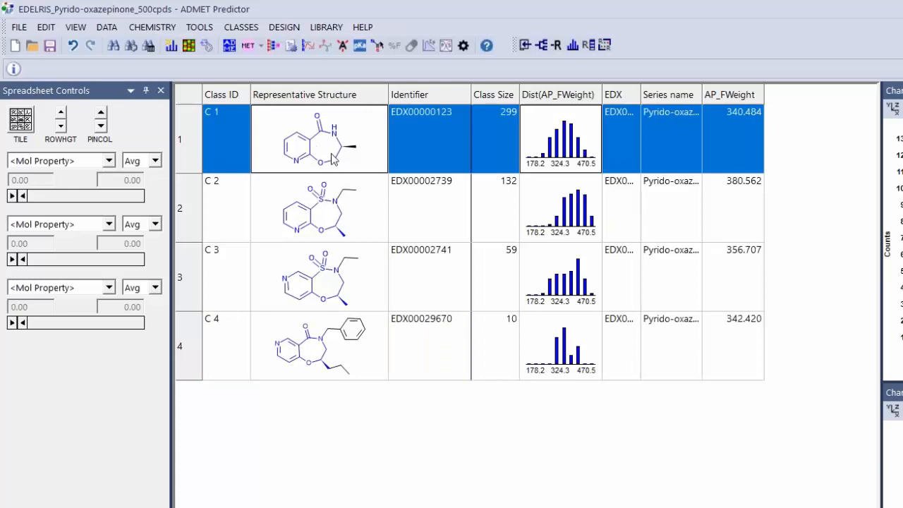
right_click(324, 153)
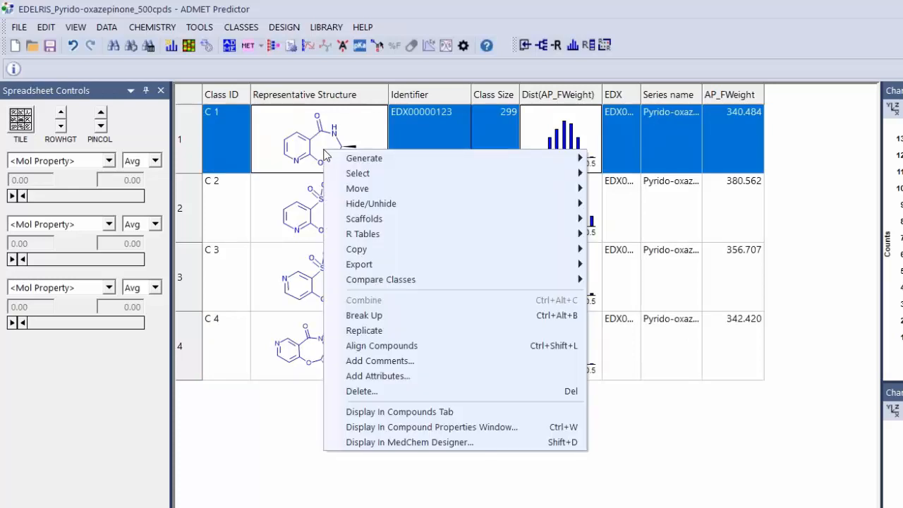
click(387, 347)
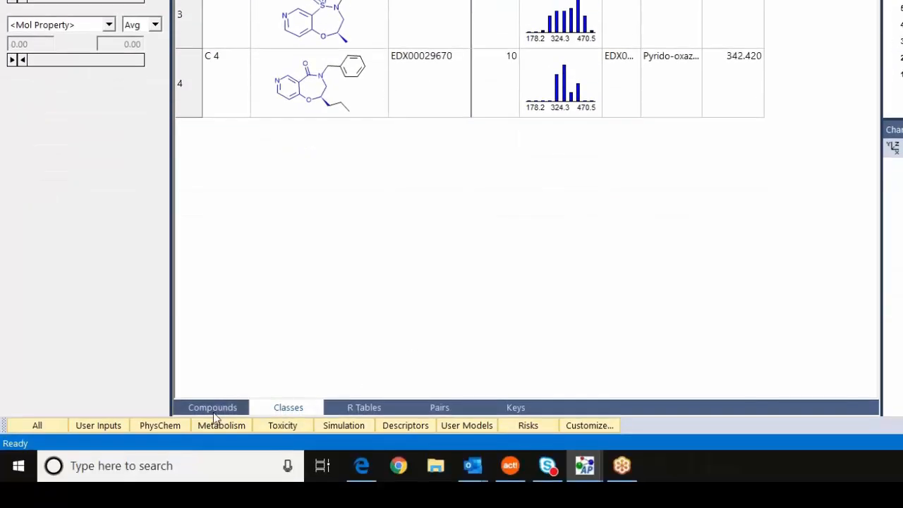
click(214, 409)
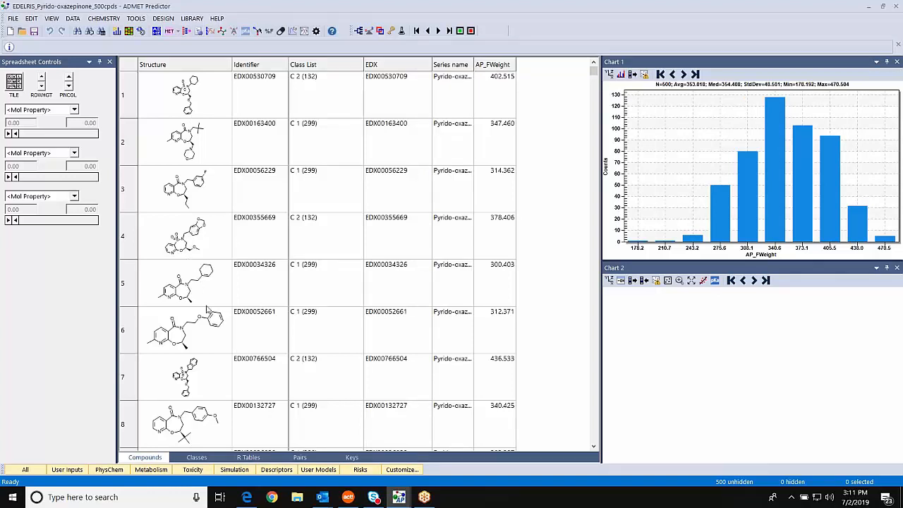
click(202, 459)
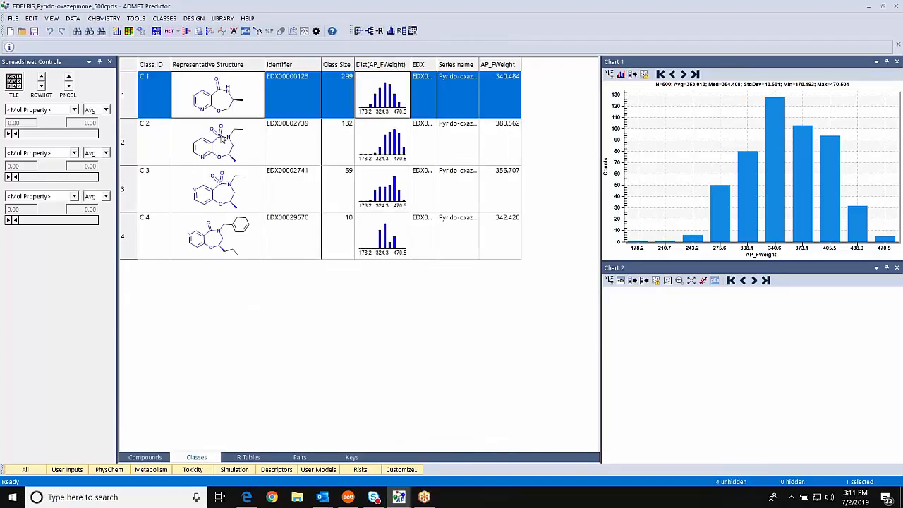
Align the compounds of classes C 2, C 3 and C 4 to their respective representative structures
click(223, 142)
right_click(223, 141)
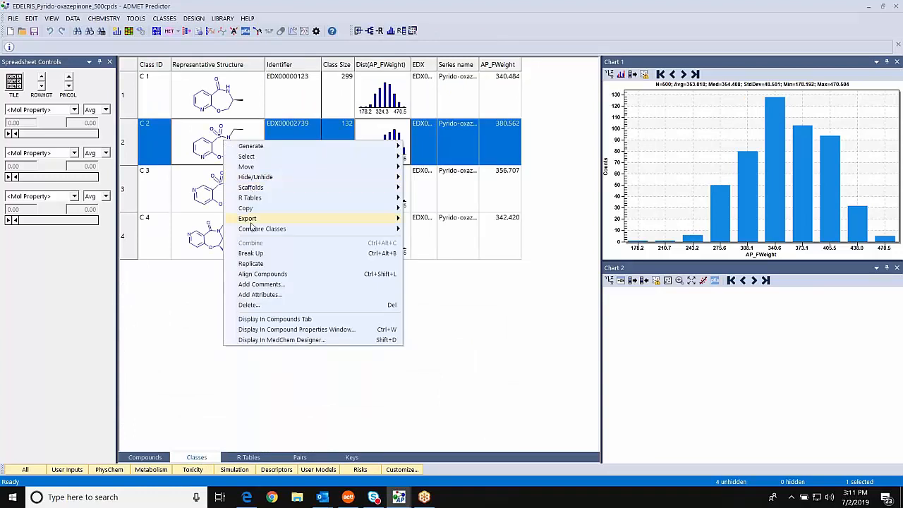
click(261, 274)
click(223, 196)
right_click(223, 196)
click(261, 329)
click(223, 237)
right_click(222, 237)
click(261, 370)
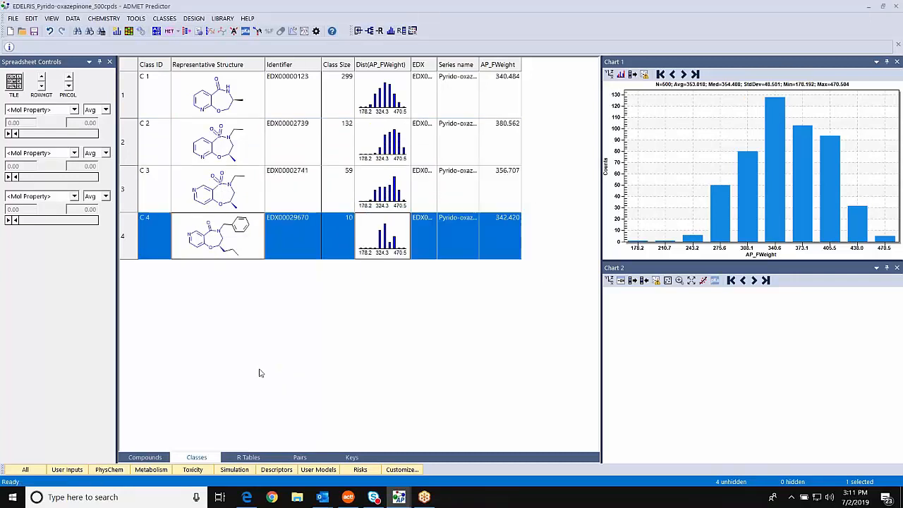
Calculate the physicochemical, metabolism and toxicity properties and modeling descriptors for the compounds at pH 7.4, leaving user models out
click(151, 459)
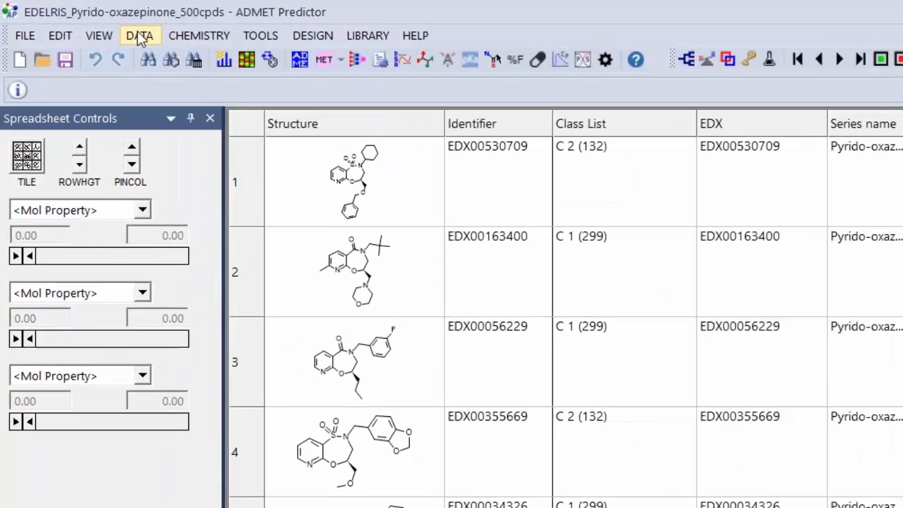
click(139, 37)
click(161, 60)
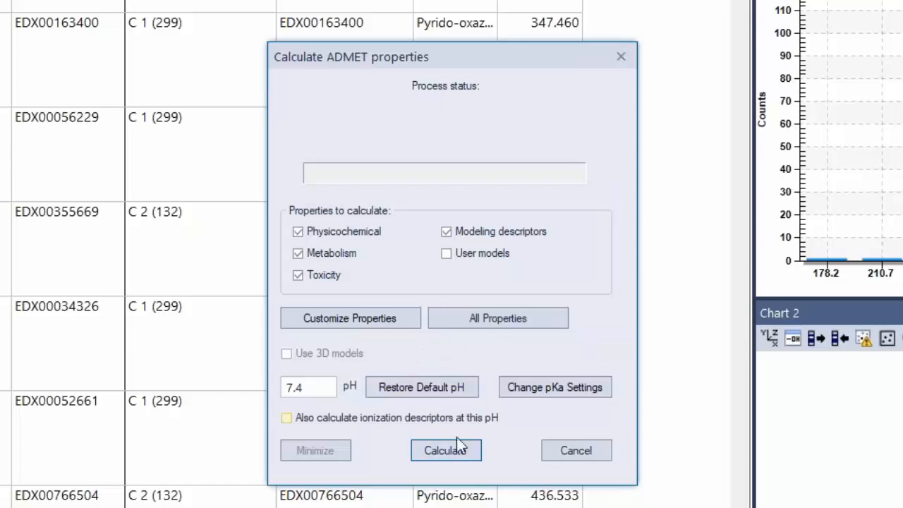
click(441, 455)
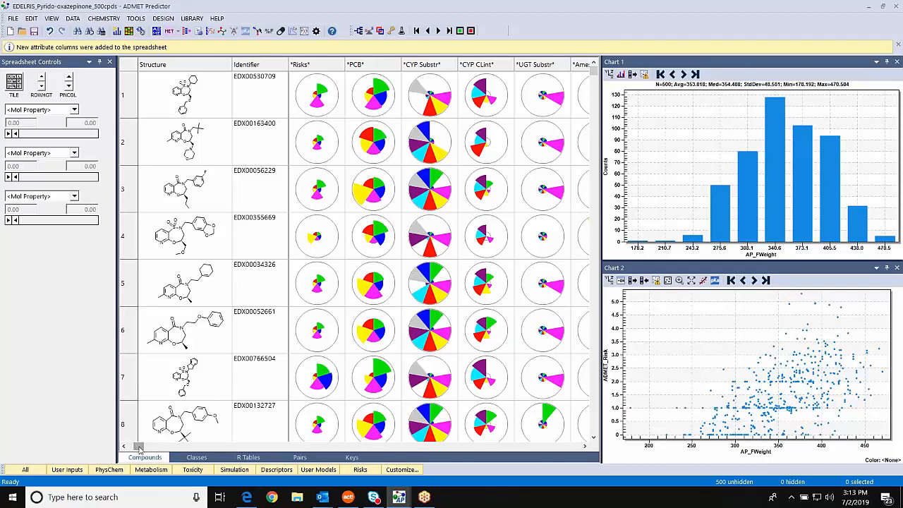
Examine the individual wedges of the CYP substrate star plots for compounds EDX00163400 and EDX00034326
drag(139, 450, 143, 449)
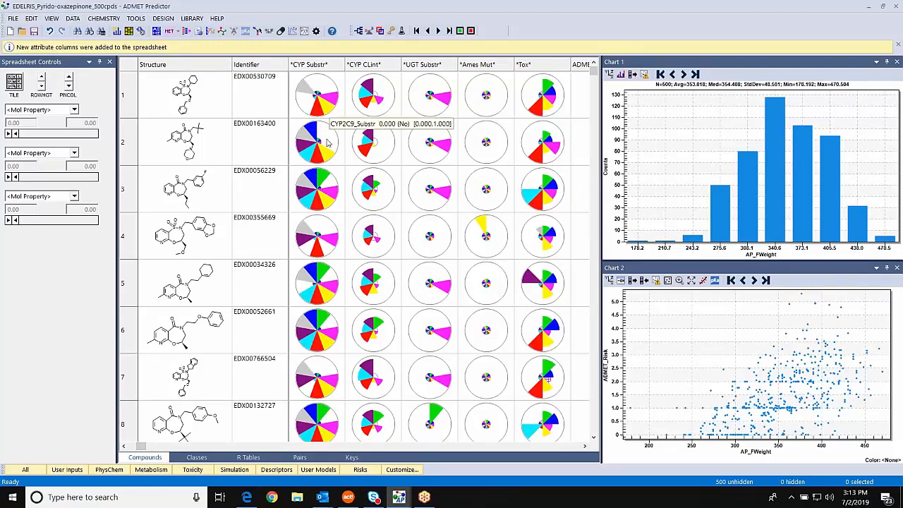
mouse_move(313, 164)
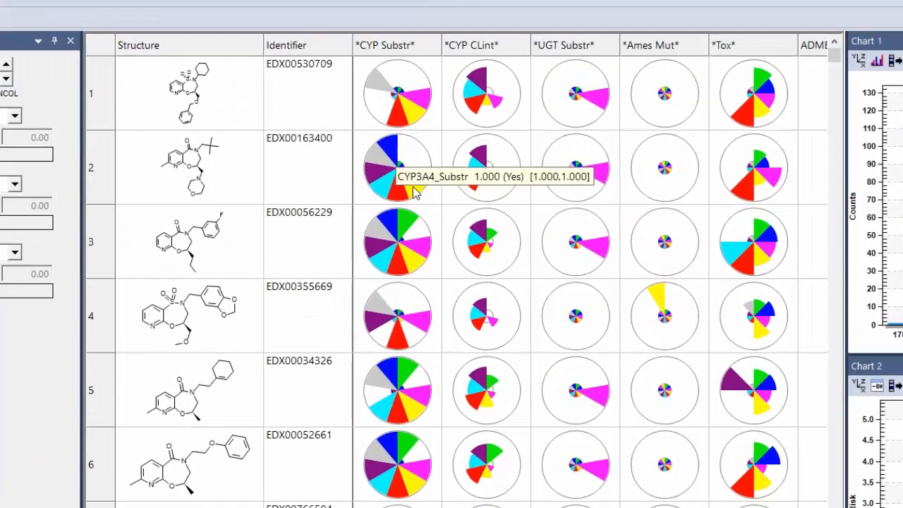
mouse_move(389, 180)
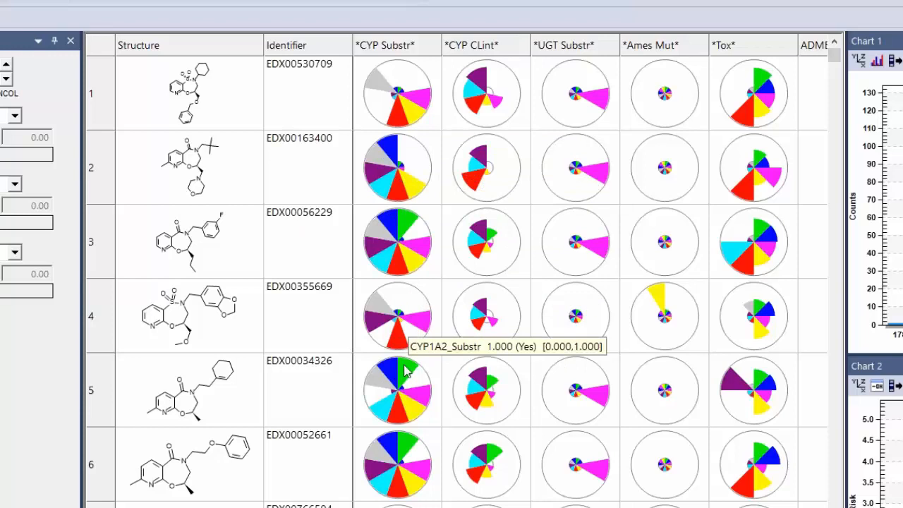
mouse_move(399, 390)
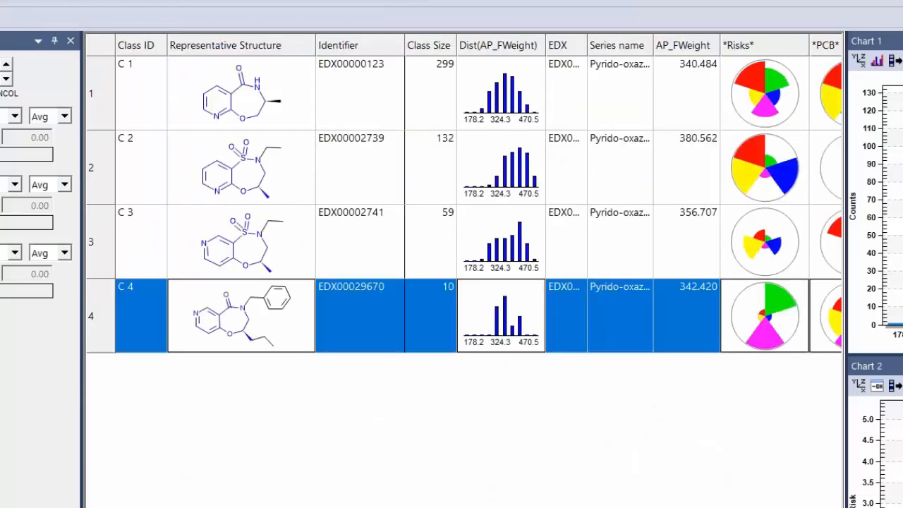
Compare the four classes' star plots for risks, PCB, CYP and UGT metabolism, Ames mutagenicity and toxicity
scroll(624, 193, right, 7)
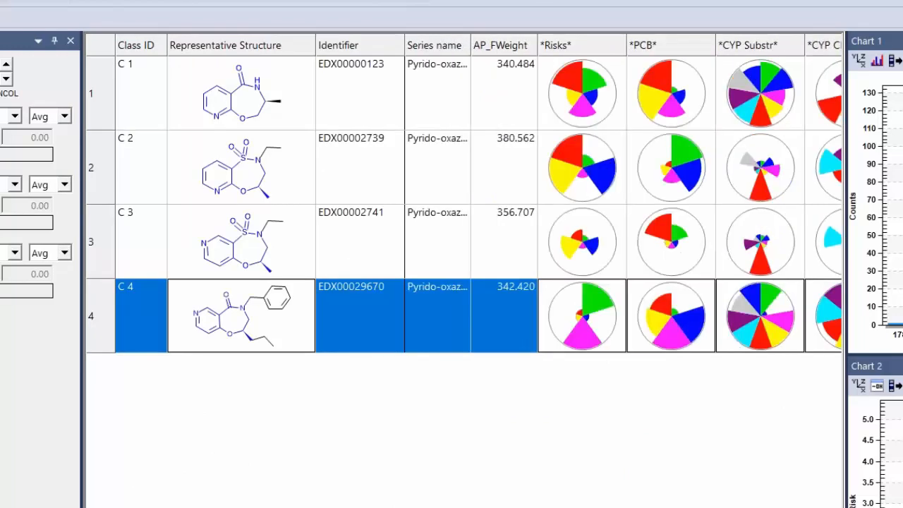
scroll(624, 193, left, 2)
scroll(623, 194, right, 2)
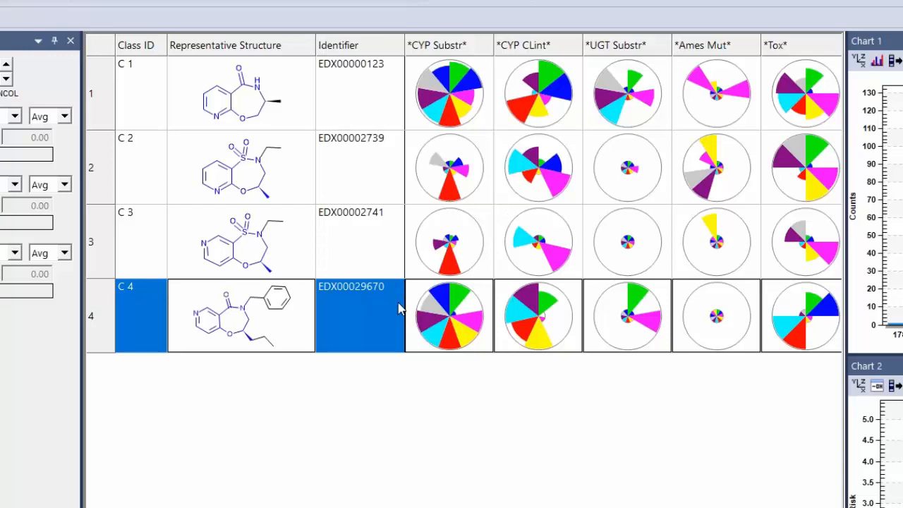
mouse_move(515, 330)
mouse_move(547, 298)
Review the classes' calculated values from ADMET_Risk, ADMET_Code and pKa through logP, permeability, solubility, distribution and Pgp
scroll(624, 205, right, 4)
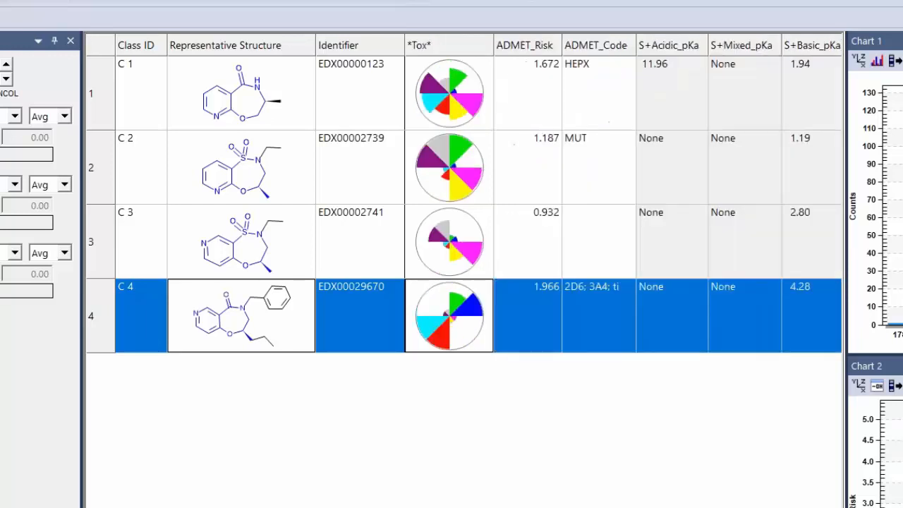
scroll(624, 205, right, 2)
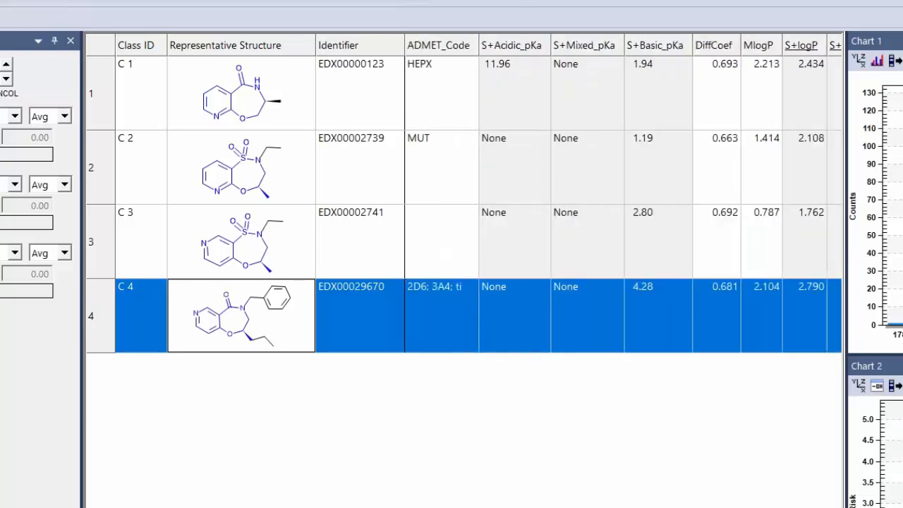
scroll(623, 205, right, 1)
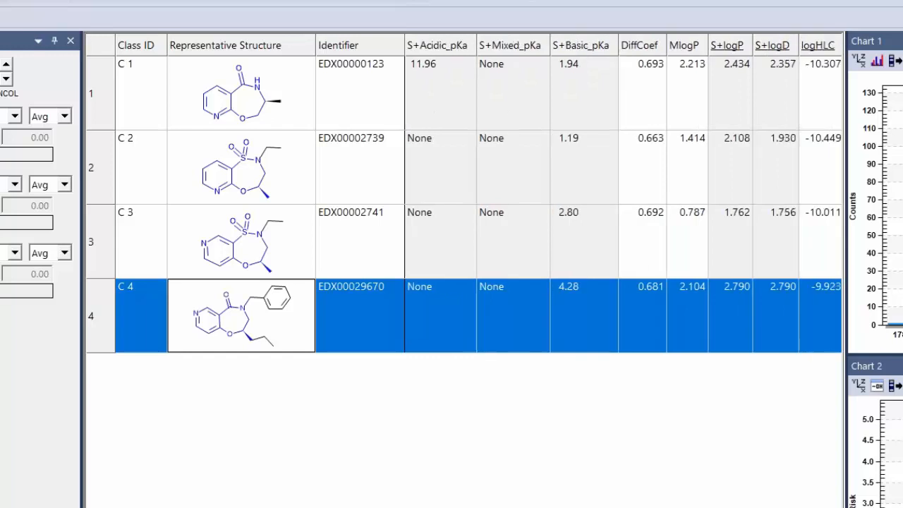
scroll(624, 205, right, 2)
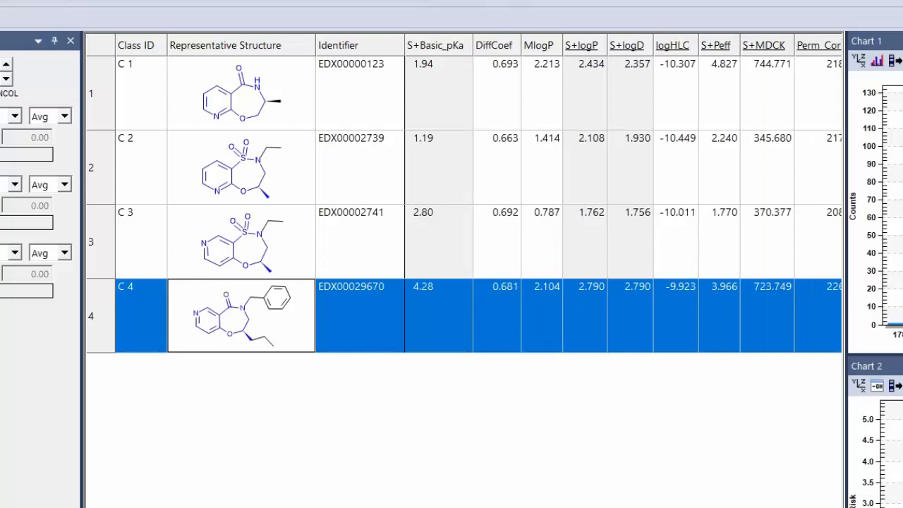
scroll(624, 205, right, 14)
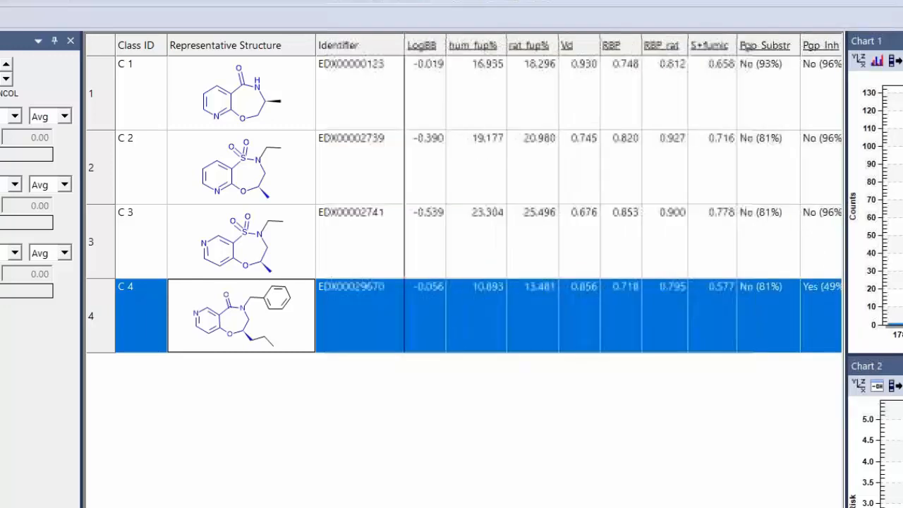
scroll(624, 204, right, 12)
scroll(624, 204, left, 20)
scroll(623, 204, left, 7)
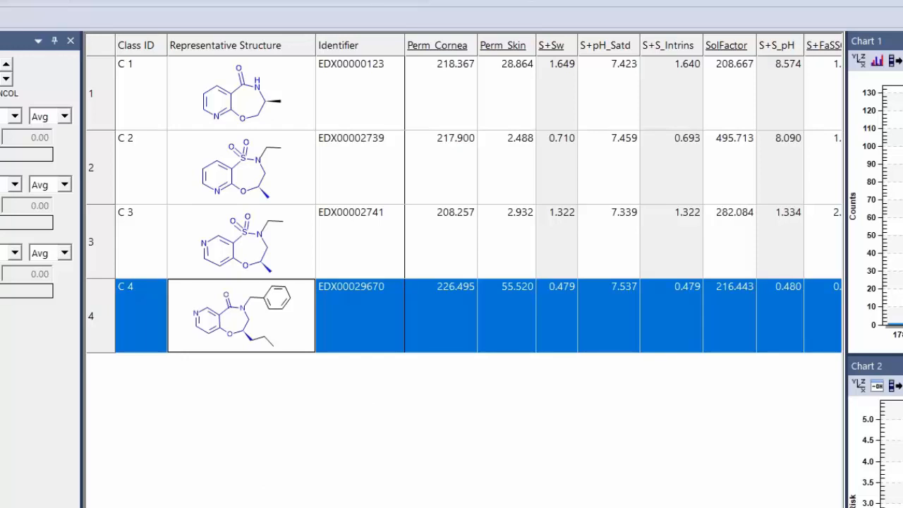
scroll(624, 193, left, 8)
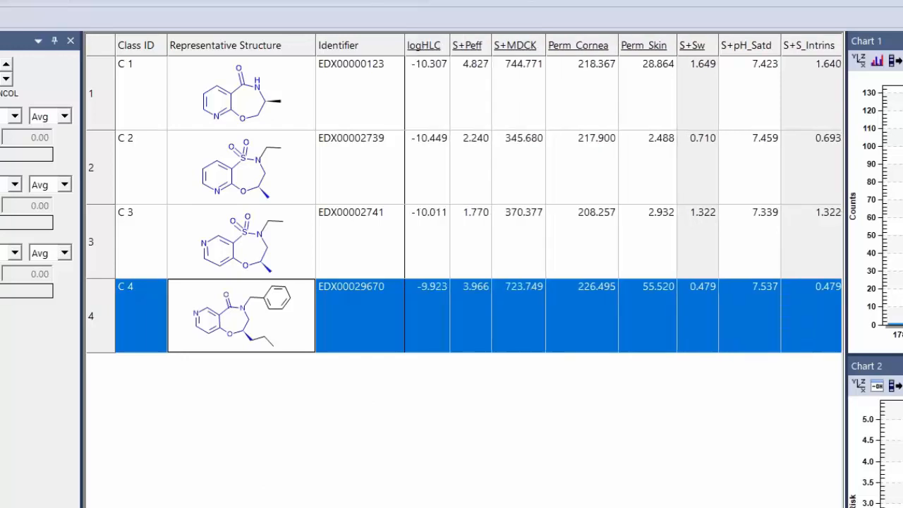
scroll(624, 194, left, 4)
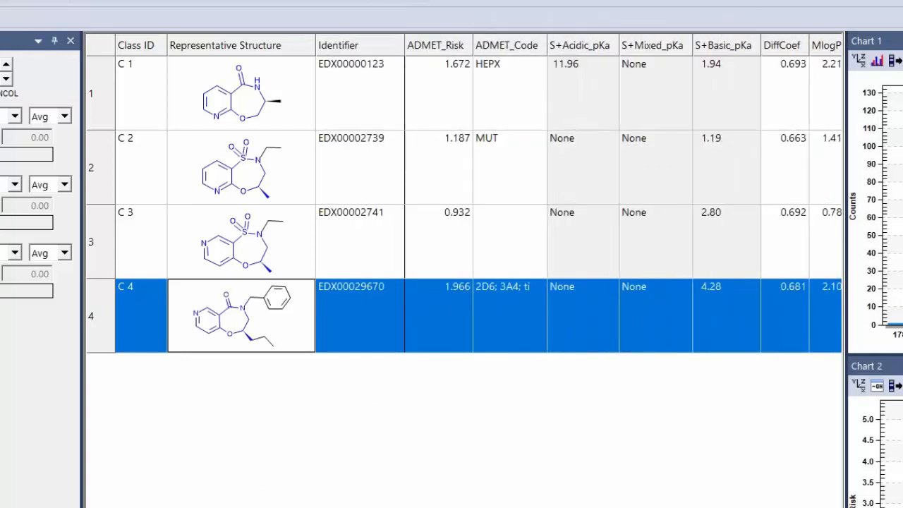
scroll(623, 194, left, 5)
scroll(624, 194, right, 7)
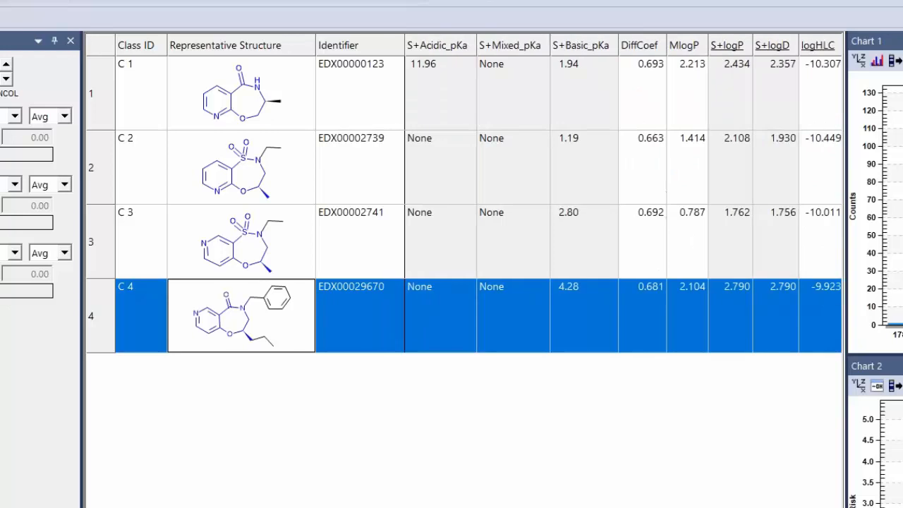
scroll(624, 193, left, 2)
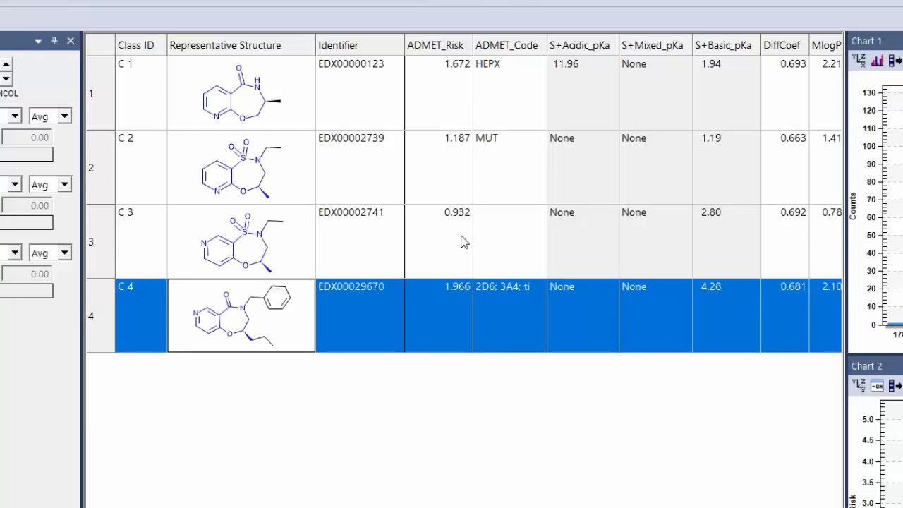
Inspect the wedges of class C 1's Risks star plot and of the CYP substrate star plots for classes C 2 and C 3
scroll(476, 50, left, 6)
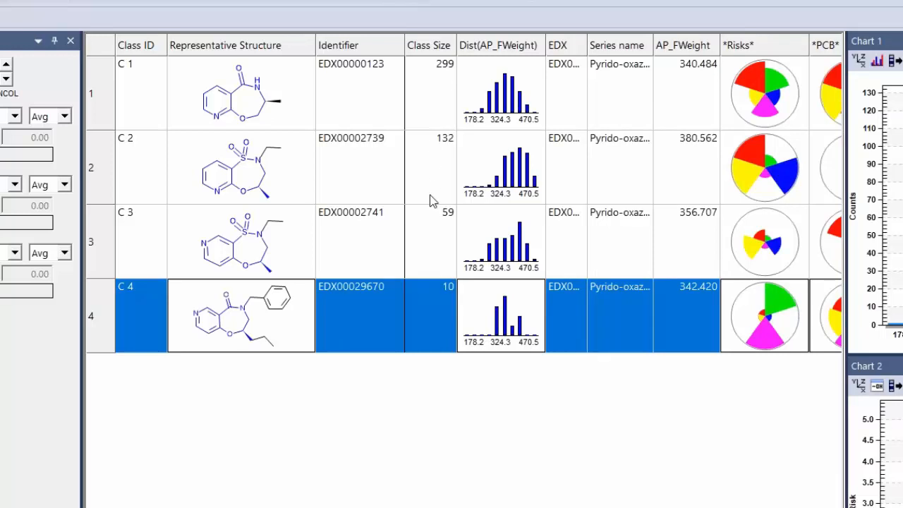
scroll(432, 201, right, 3)
mouse_move(508, 86)
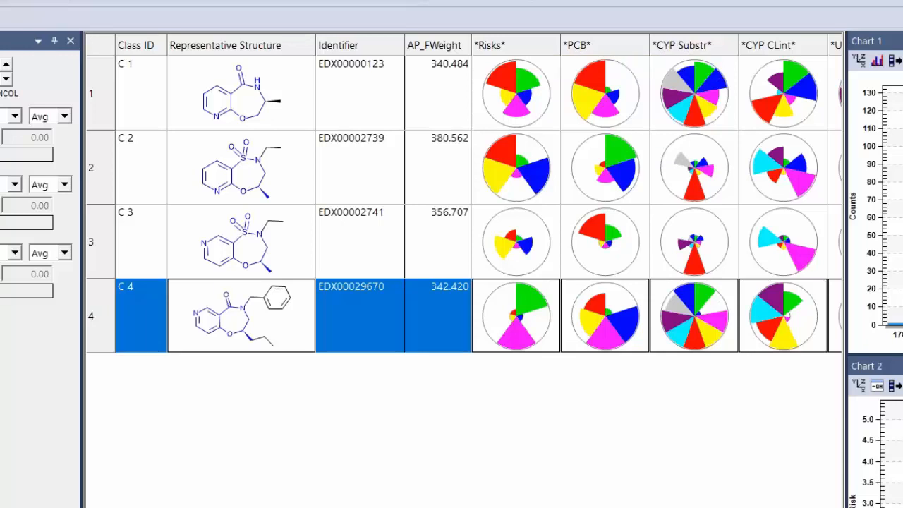
scroll(624, 194, left, 1)
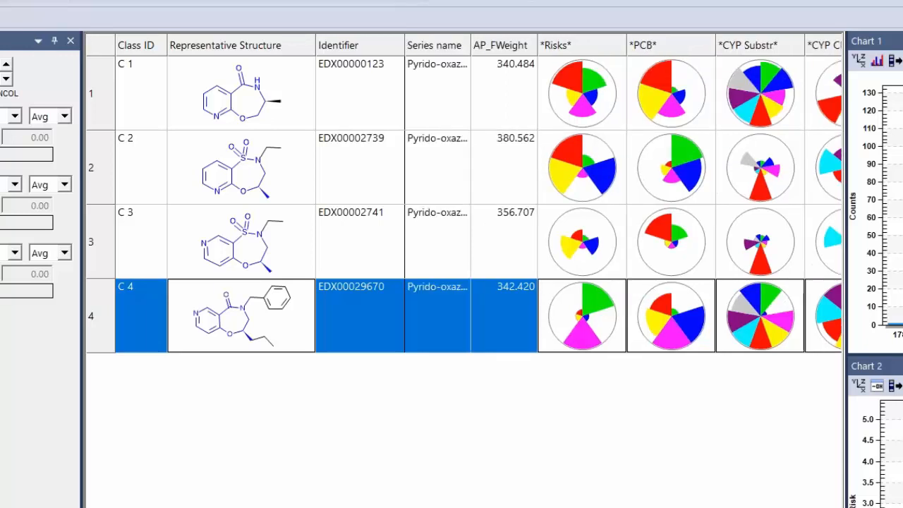
mouse_move(585, 90)
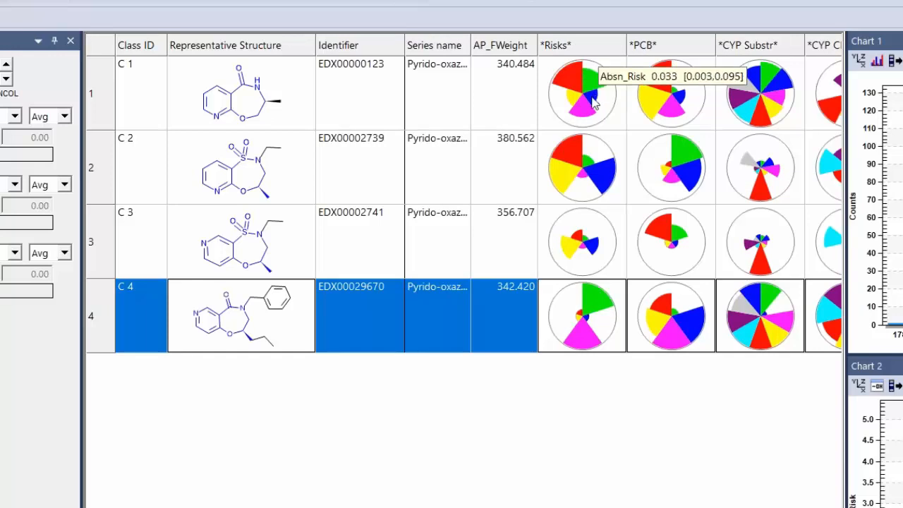
mouse_move(581, 119)
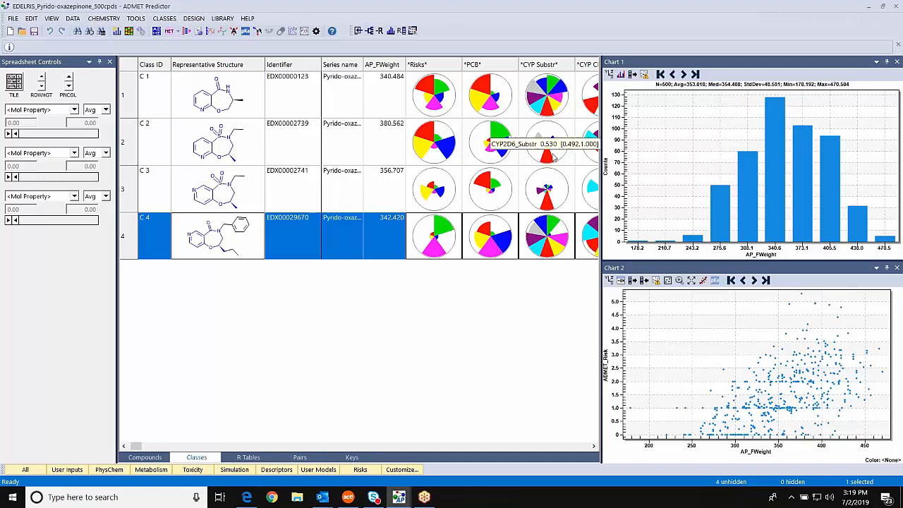
mouse_move(547, 185)
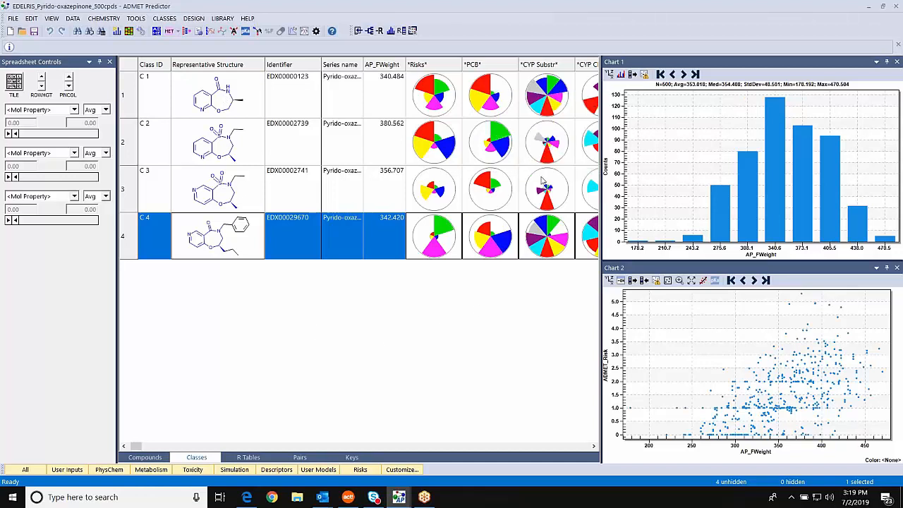
mouse_move(550, 154)
View the pH solubility profile of compound EDX00163400 from the compounds spreadsheet and close it
click(147, 458)
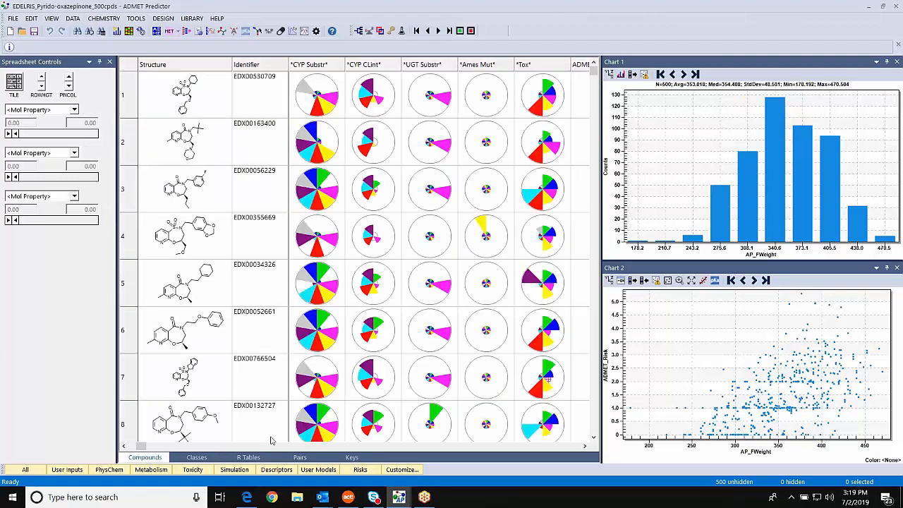
click(535, 447)
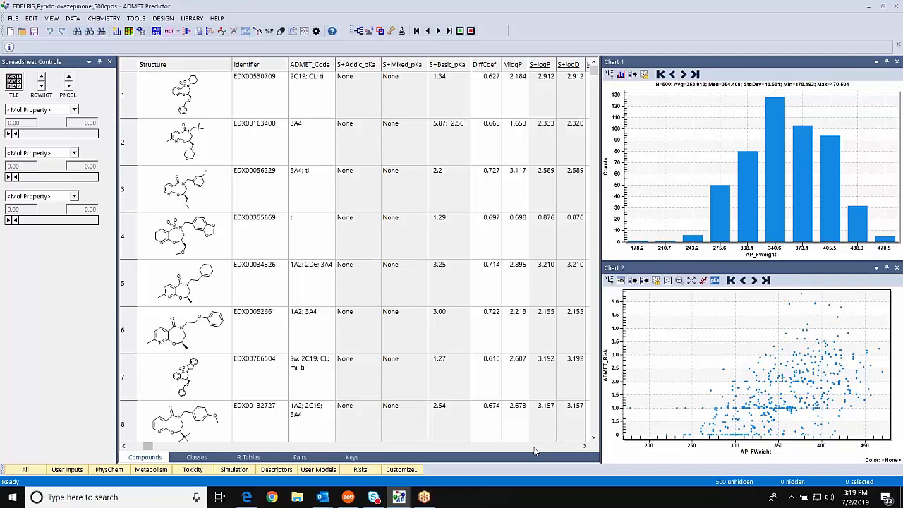
click(534, 448)
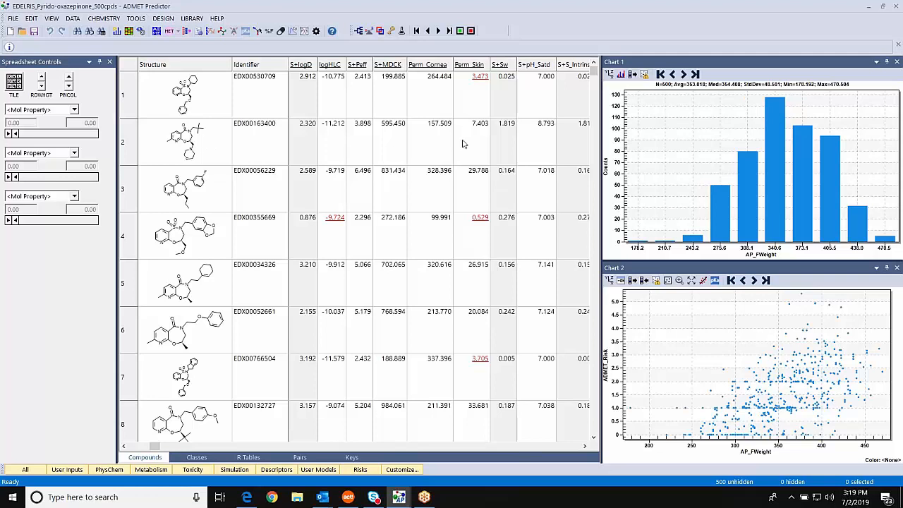
double_click(506, 144)
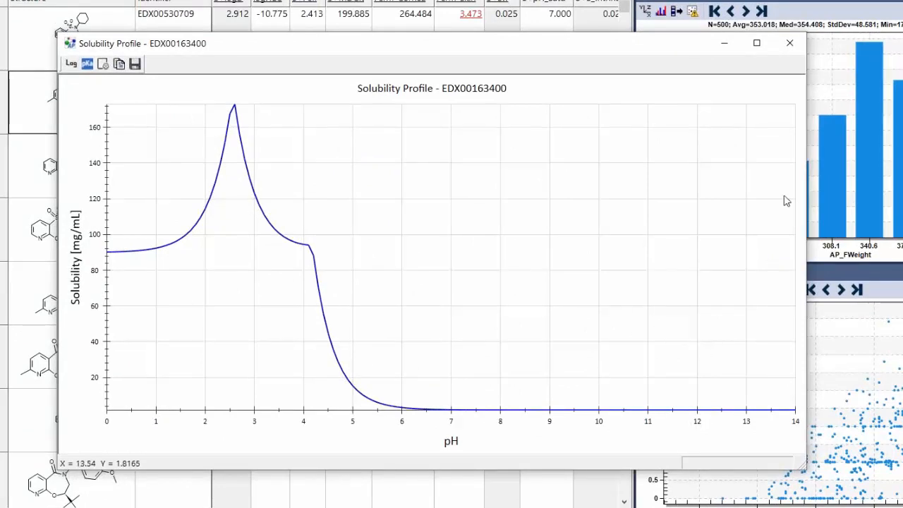
click(791, 43)
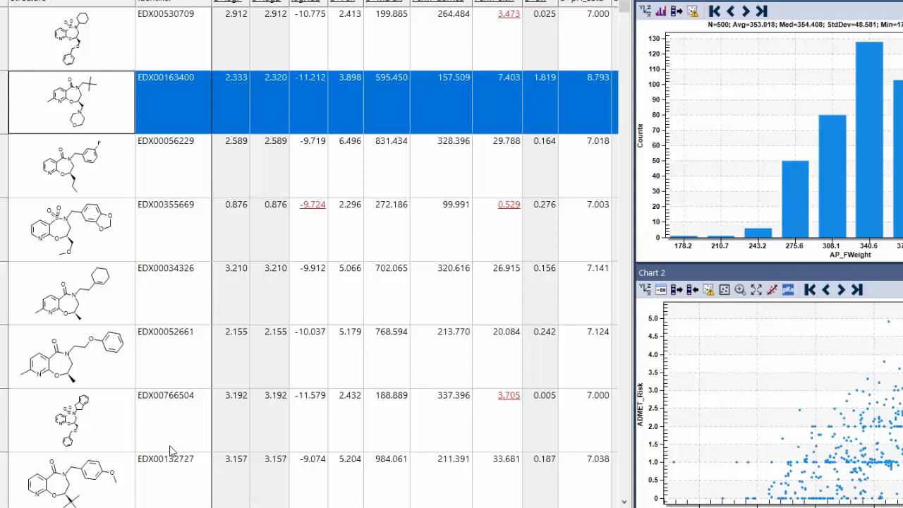
Review the individual compounds' pKa, ADMET_Risk and ADMET_Code values in the spreadsheet
scroll(415, 254, left, 1)
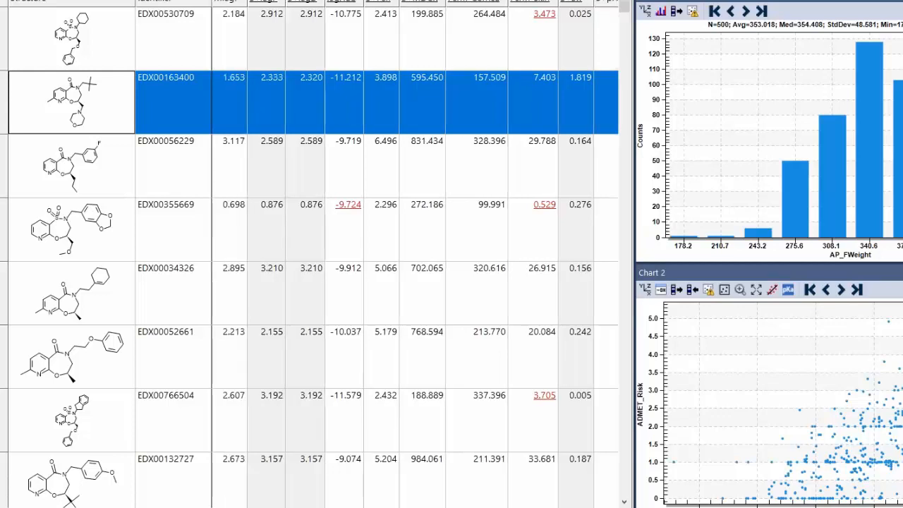
scroll(414, 254, left, 3)
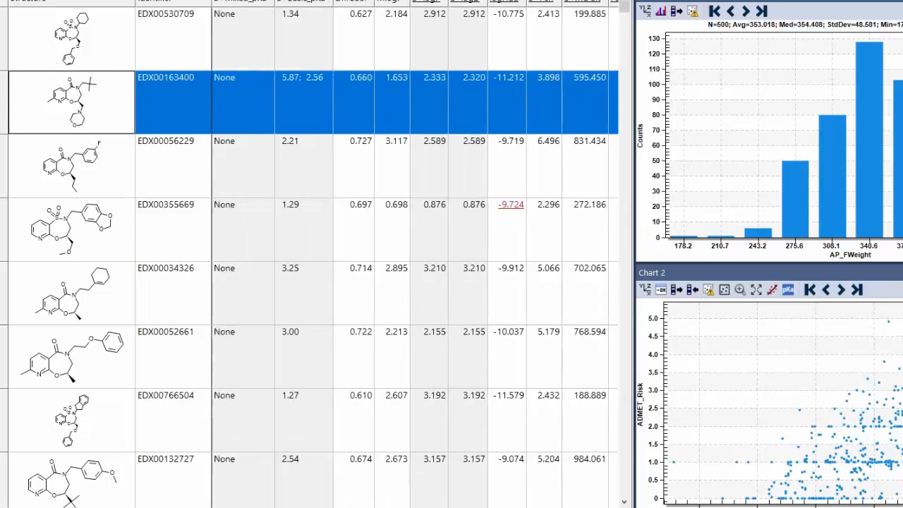
scroll(258, 424, left, 4)
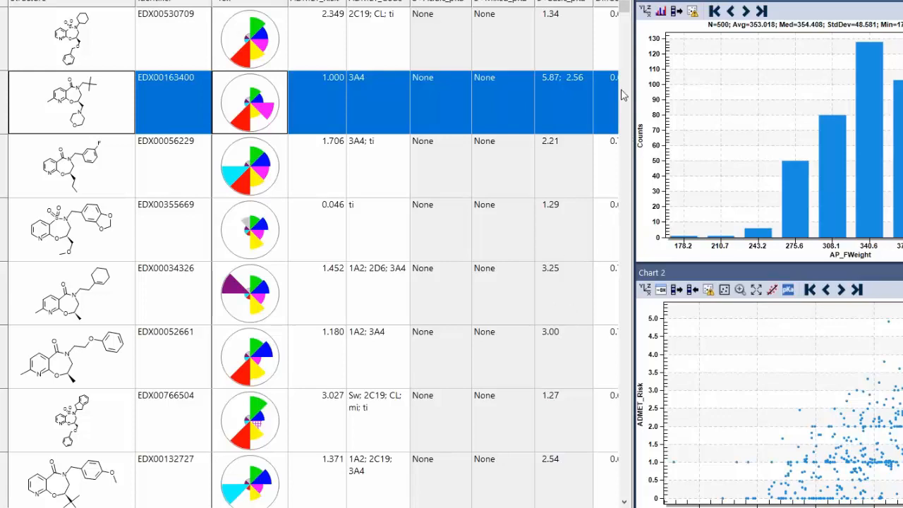
Open the pKa microstates of compound EDX00408307, show its ionization graphs and enlarge them for reading
click(627, 167)
click(627, 166)
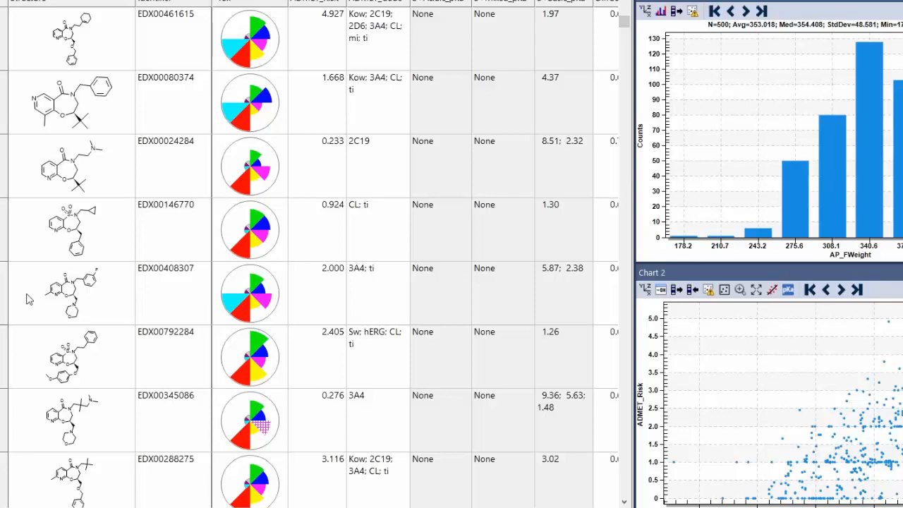
double_click(558, 294)
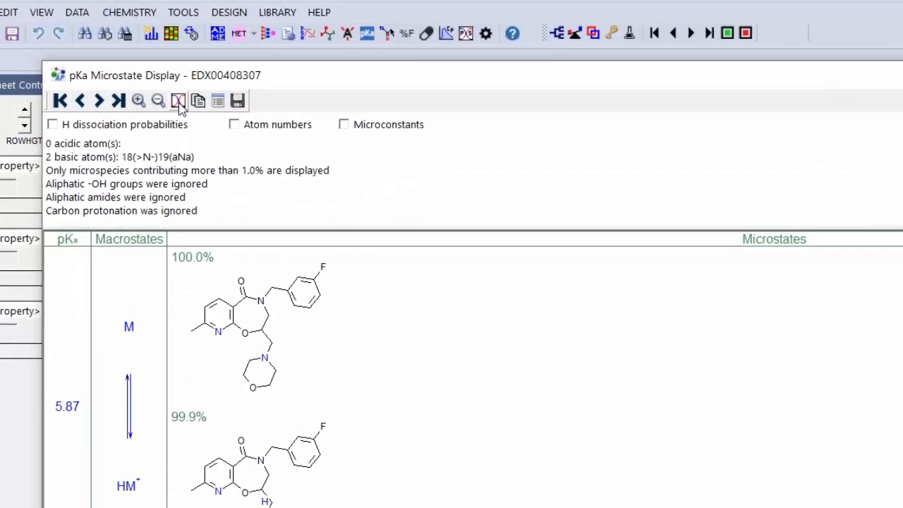
click(178, 102)
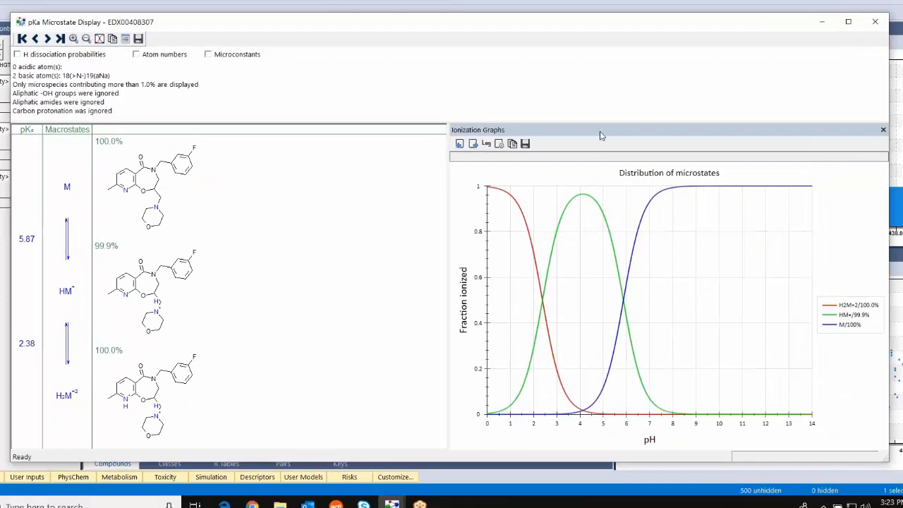
drag(600, 136, 324, 33)
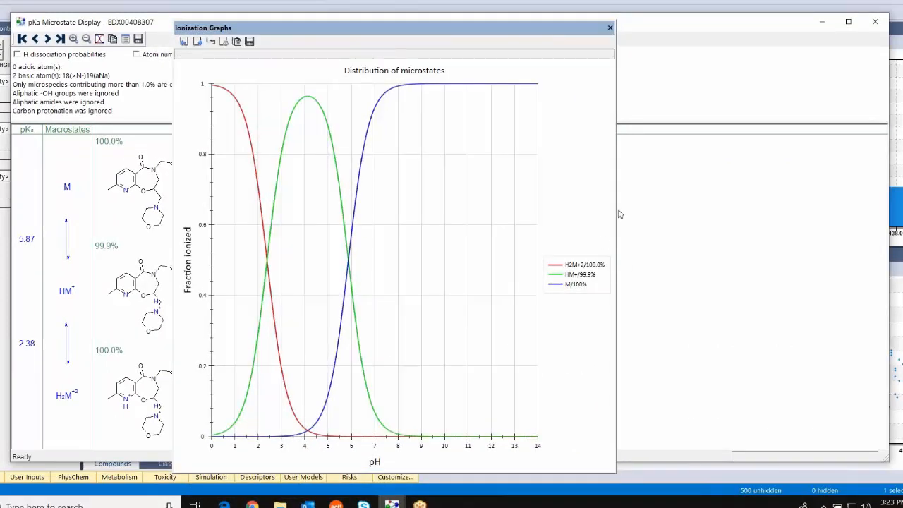
drag(615, 211, 738, 216)
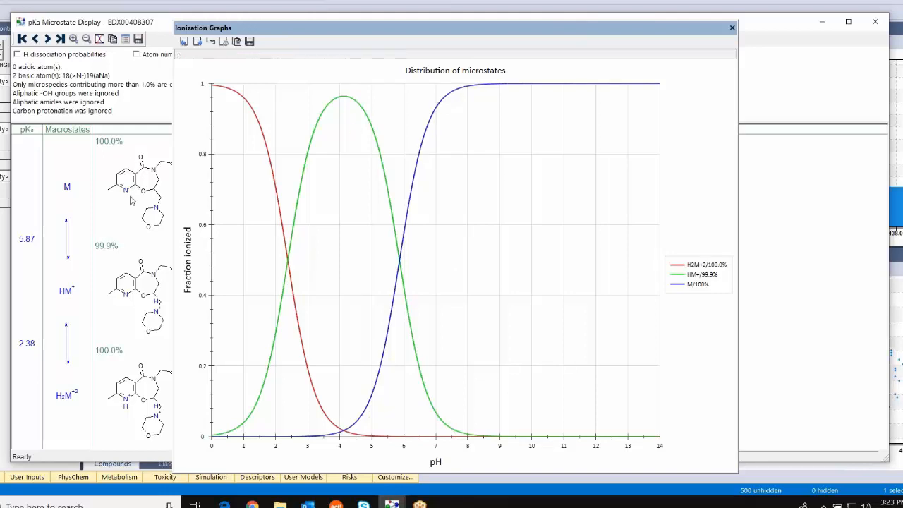
Compare the microstate distribution curves with the microstate structures of EDX00408307, and close the graph and the microstate display
drag(343, 31, 873, 249)
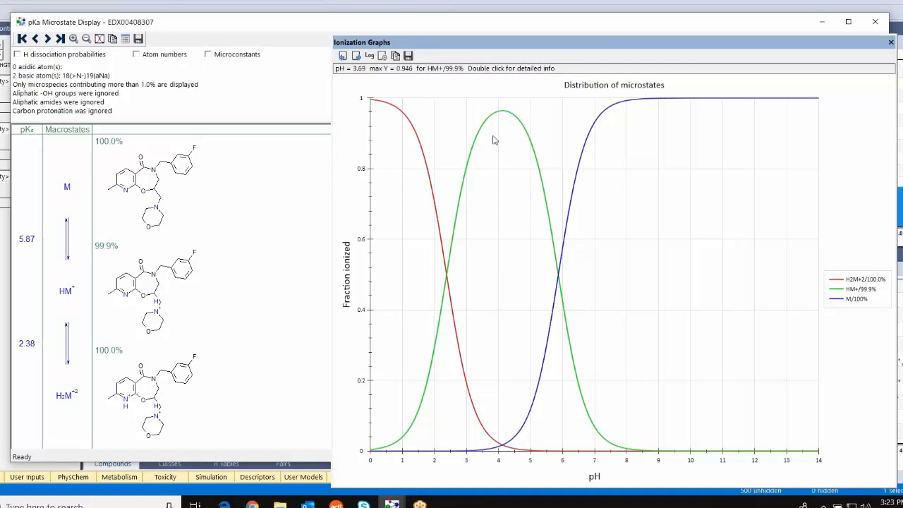
drag(587, 39, 274, 30)
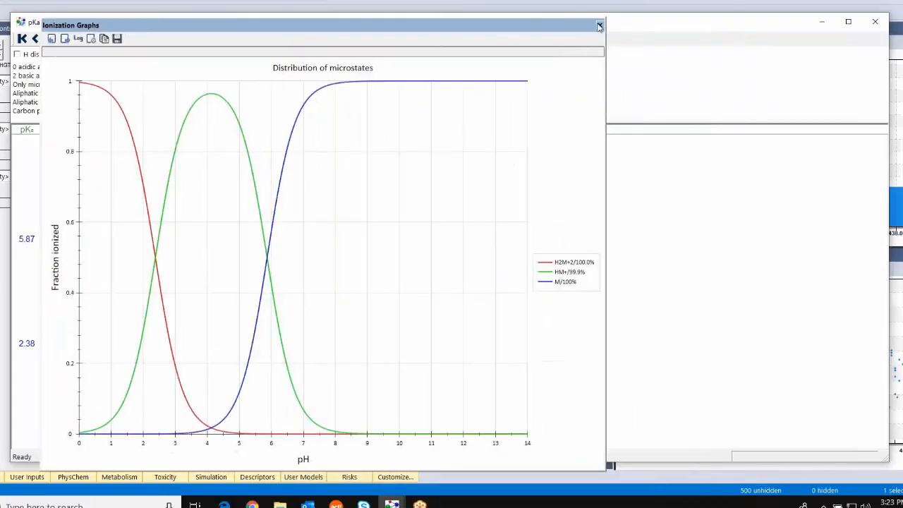
click(600, 27)
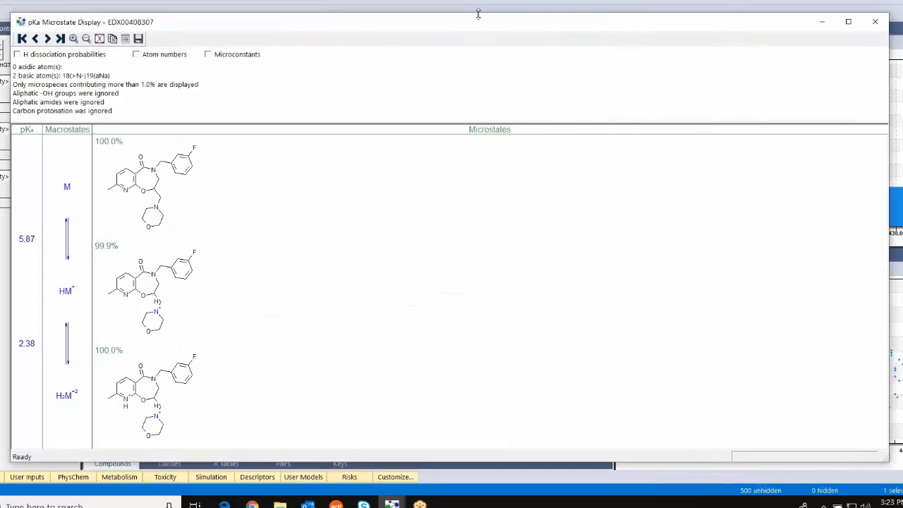
drag(487, 28, 201, 25)
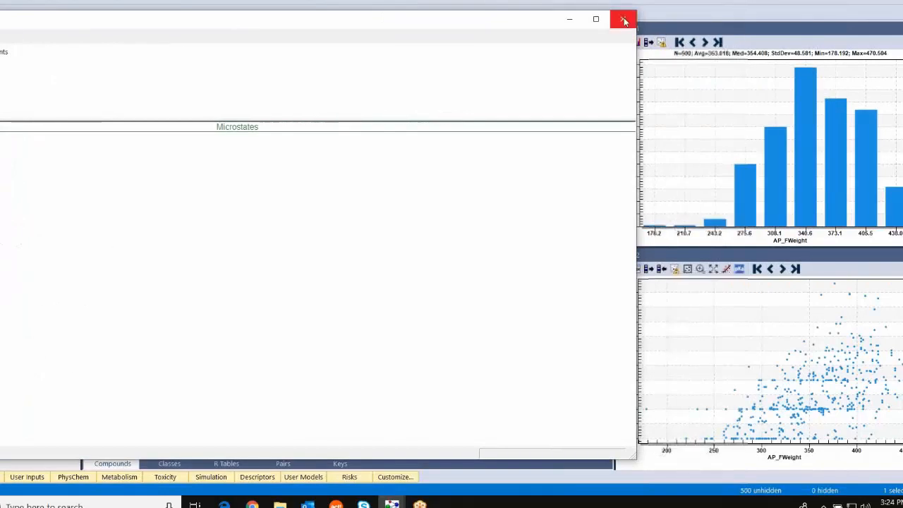
click(624, 20)
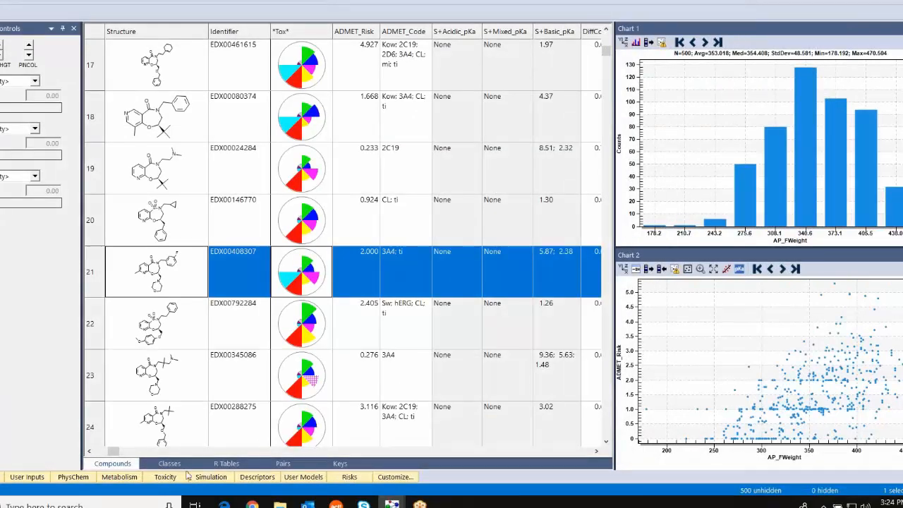
Display only the compounds of class C 4 in the compounds spreadsheet, review them and return to the classes
click(182, 465)
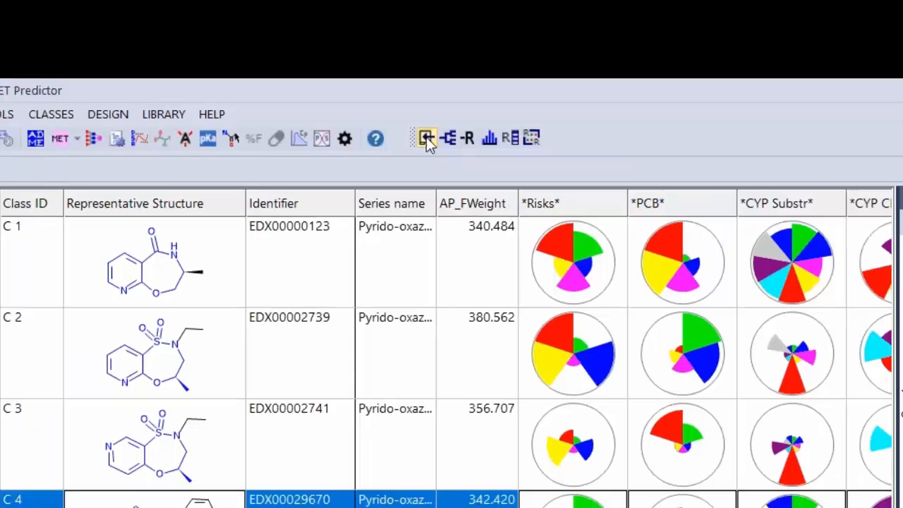
click(434, 149)
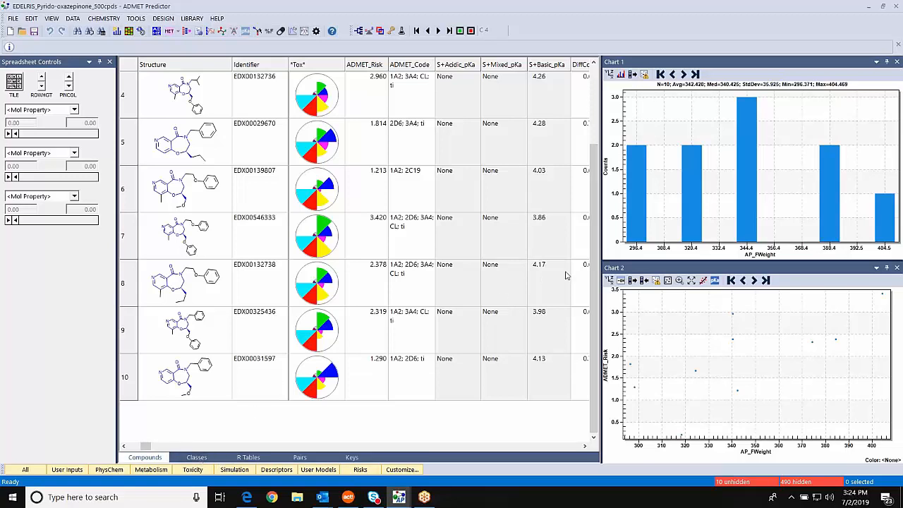
click(208, 460)
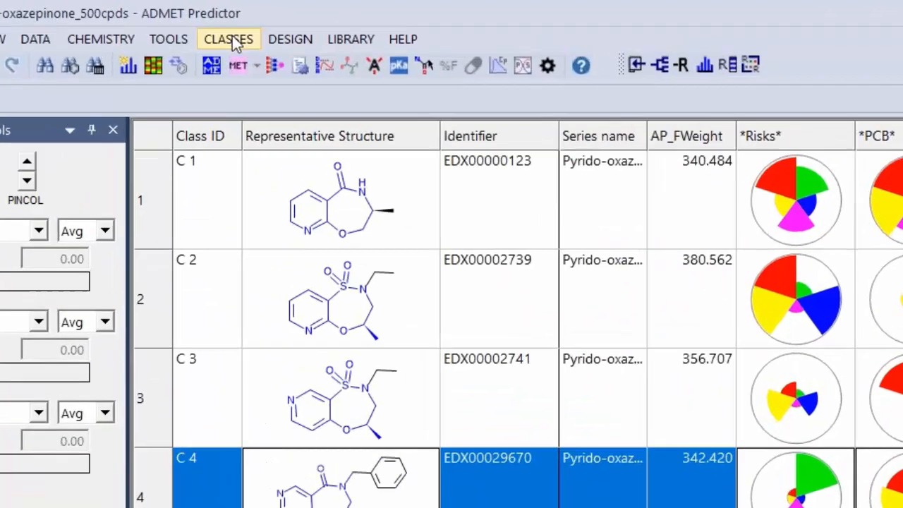
Change the class representative structures to the compounds with the minimum S+Sw value
click(207, 32)
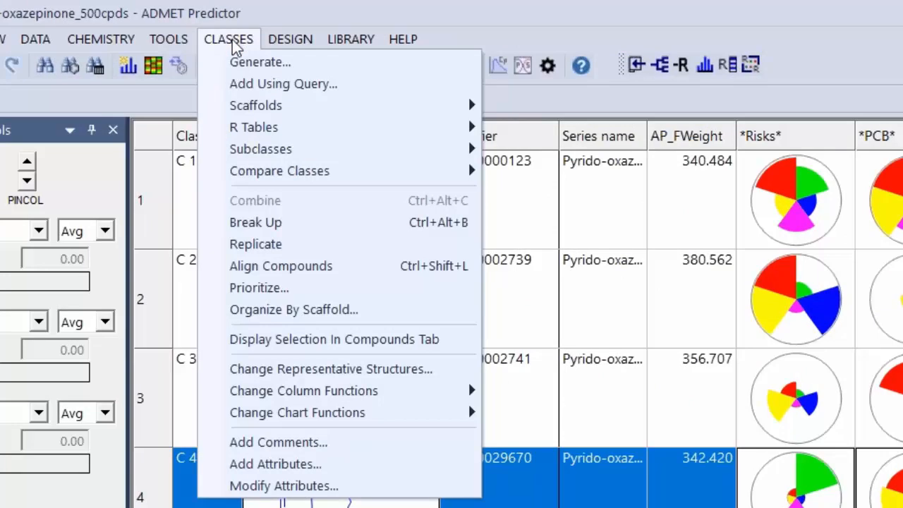
click(310, 372)
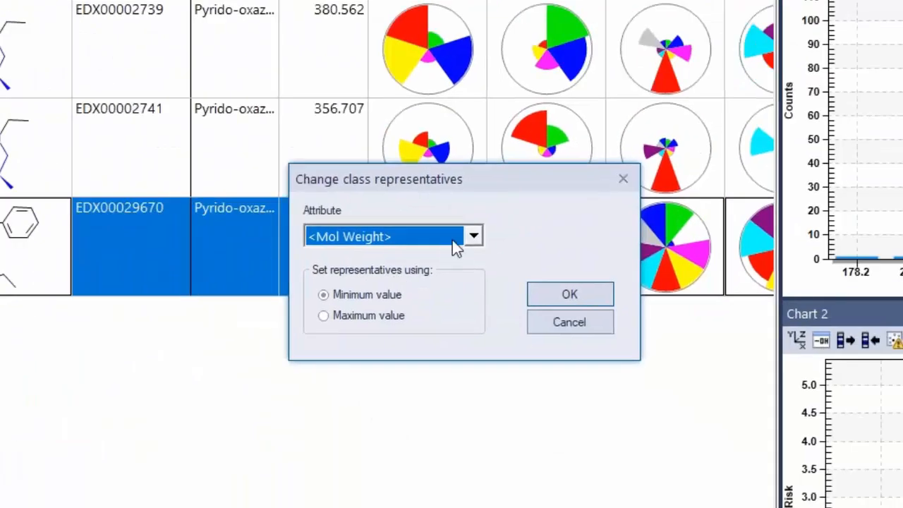
click(475, 236)
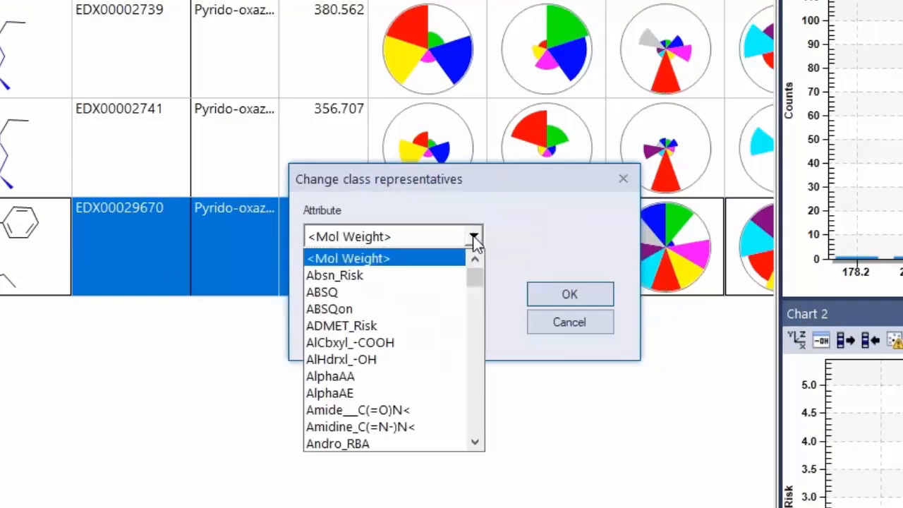
drag(477, 282, 472, 376)
click(377, 360)
click(573, 302)
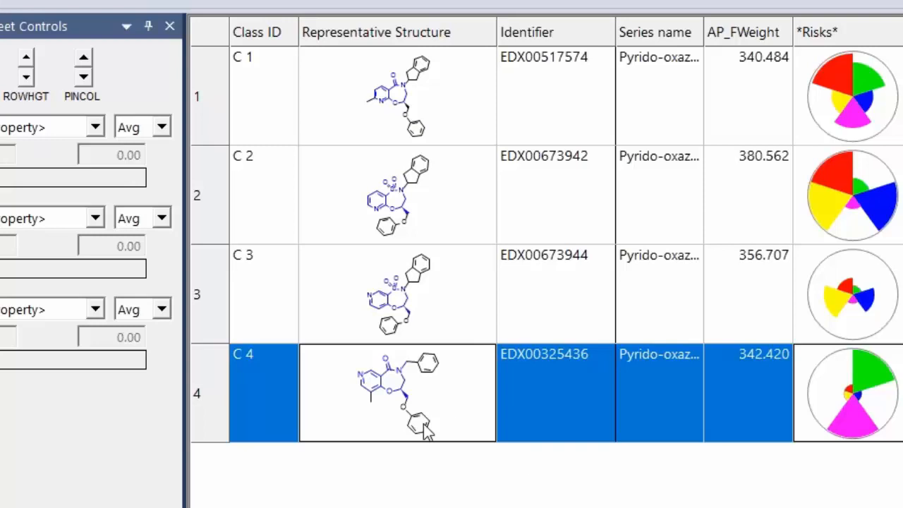
Change the class representative structures to the compounds with the maximum S+Sw value
click(274, 0)
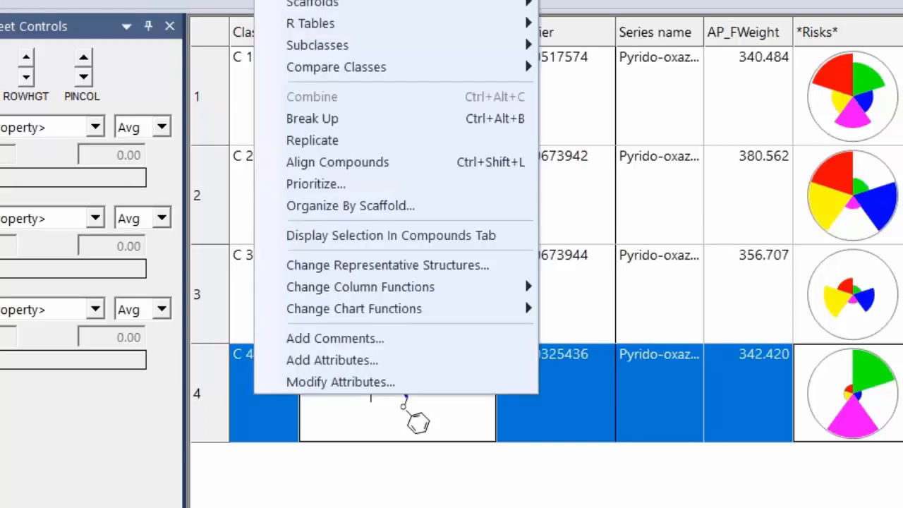
click(360, 266)
click(285, 277)
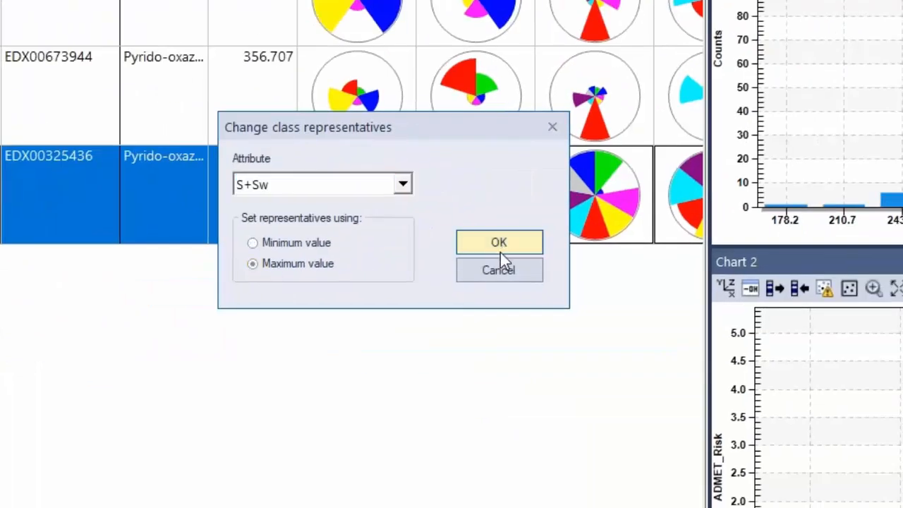
click(498, 253)
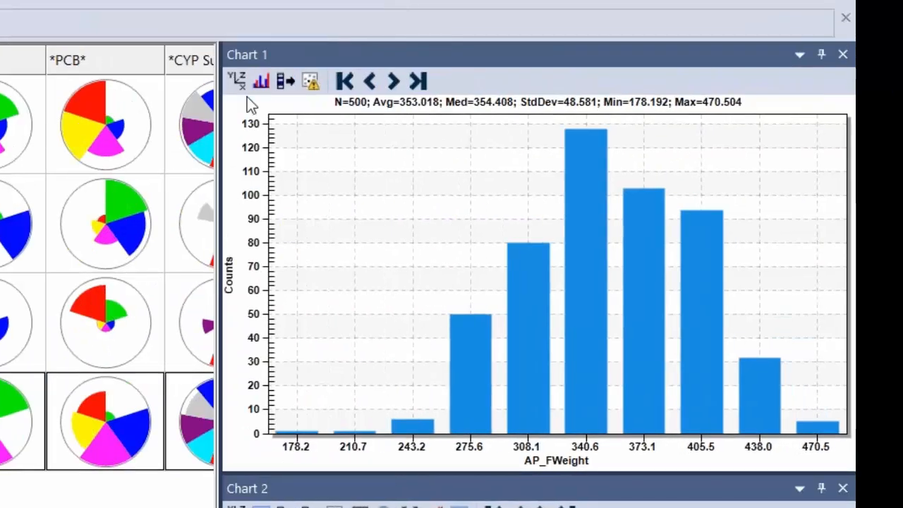
Modify Chart 1 to plot the S+Sw distribution on a logarithmic X axis with 10 bins
click(461, 78)
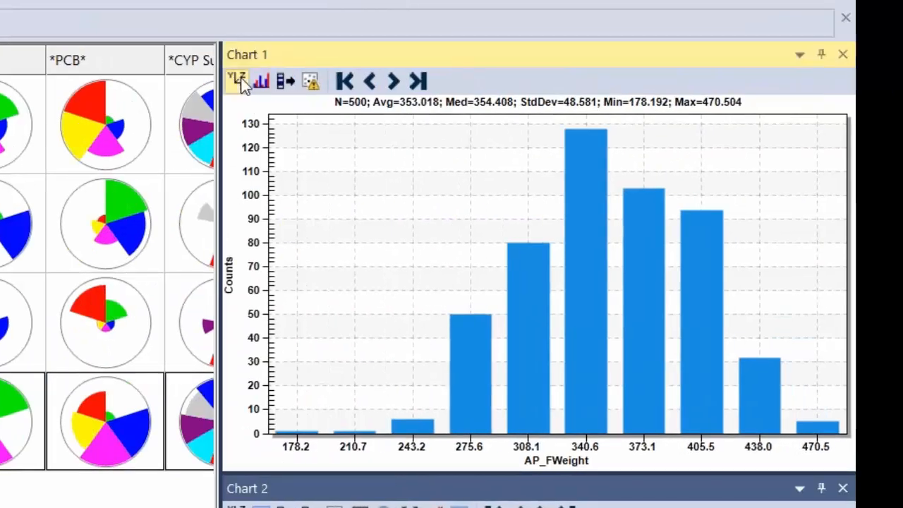
drag(49, 247, 401, 221)
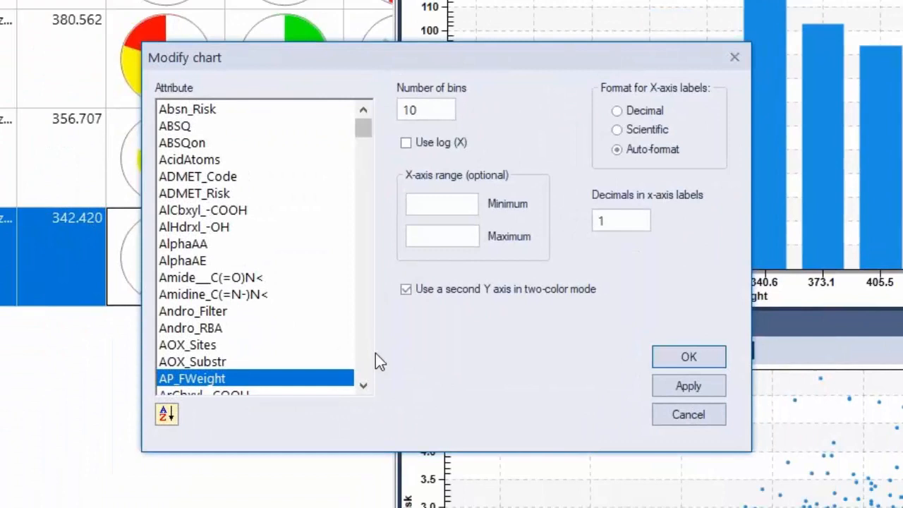
click(366, 354)
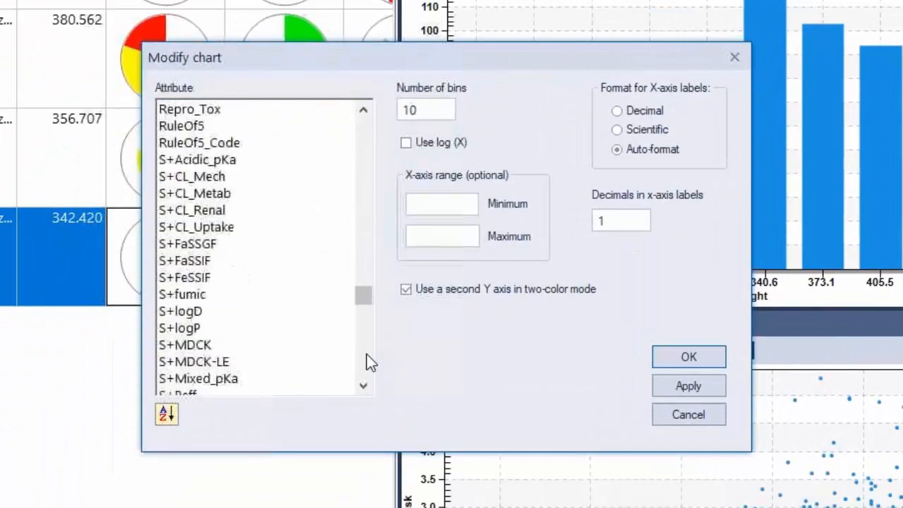
scroll(281, 280, down, 1)
scroll(233, 305, down, 2)
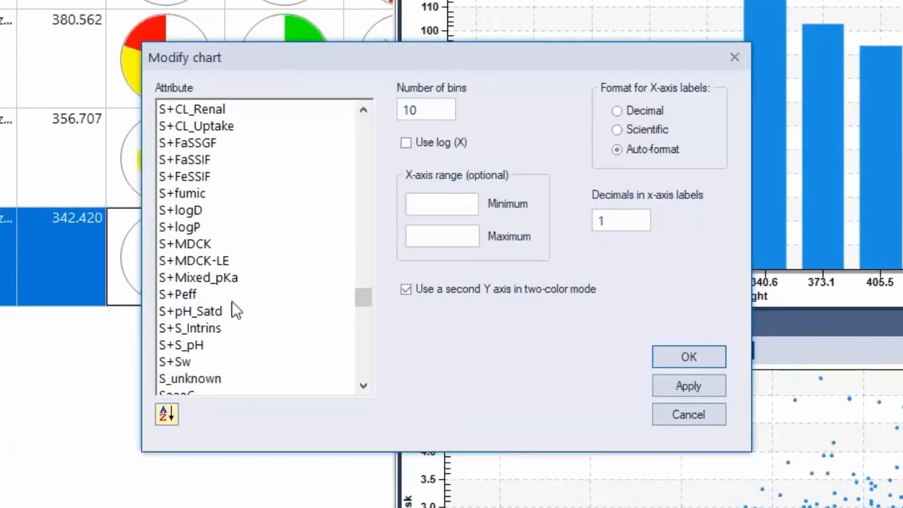
click(196, 309)
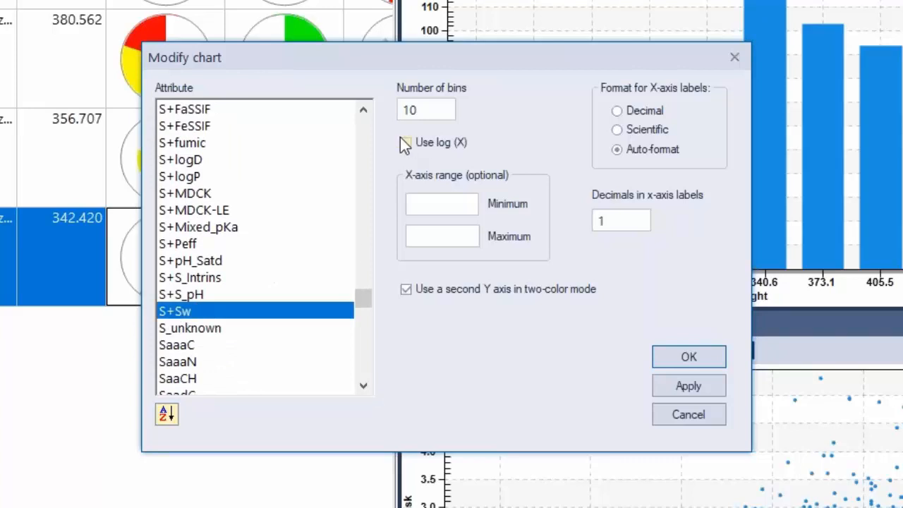
click(677, 358)
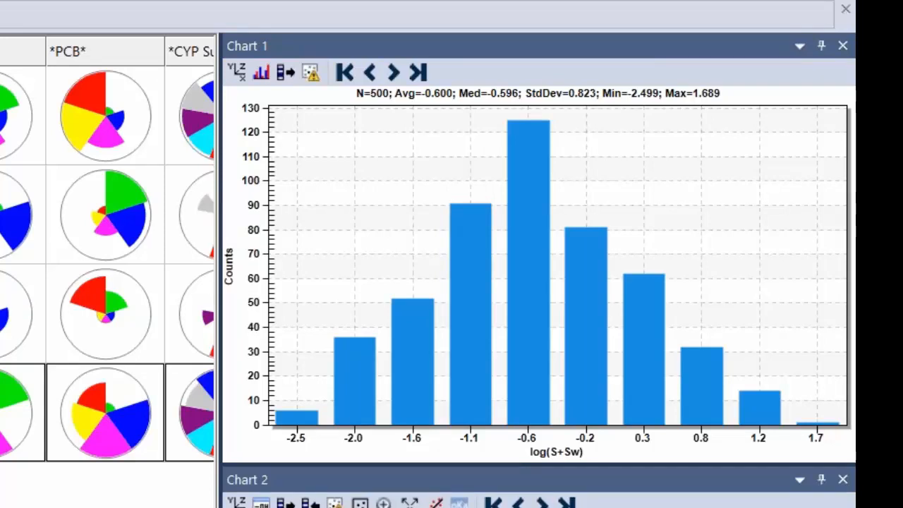
Create the R table for class C 1 and review its R1 to R4 groups, checking back against the classes spreadsheet
click(21, 116)
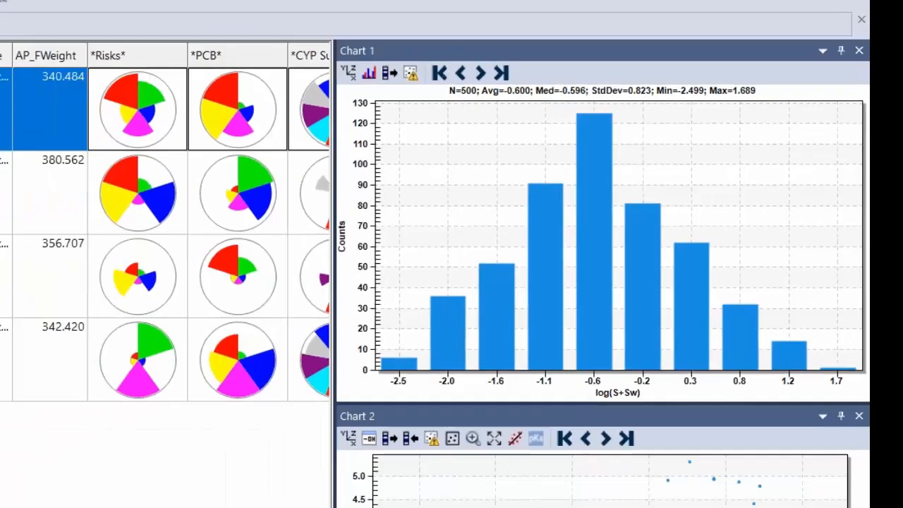
click(248, 457)
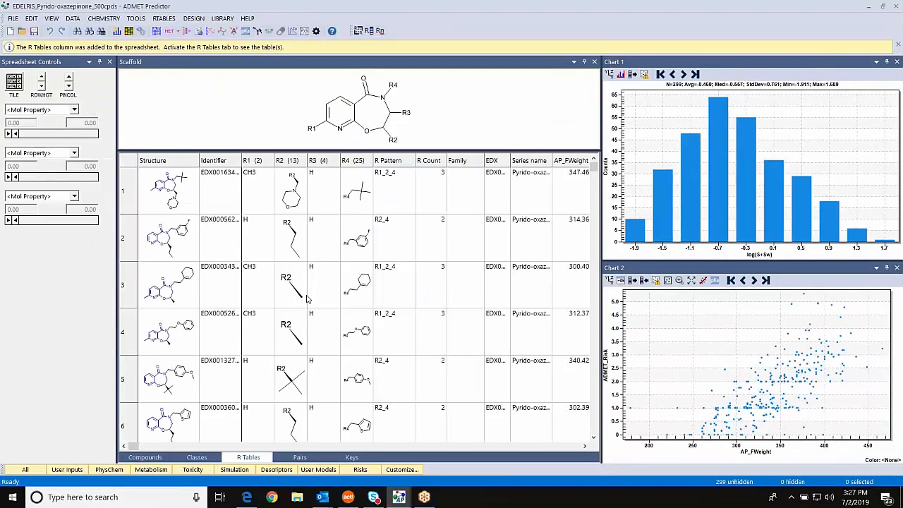
click(197, 458)
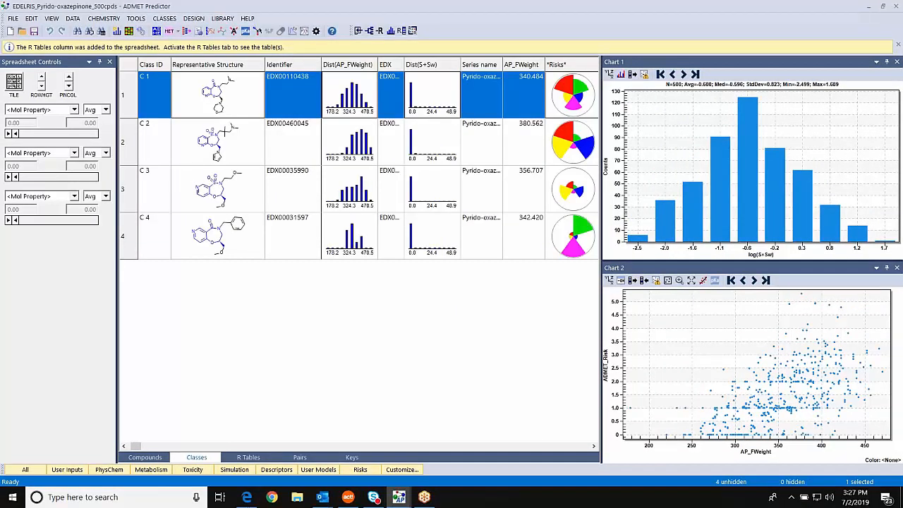
click(250, 458)
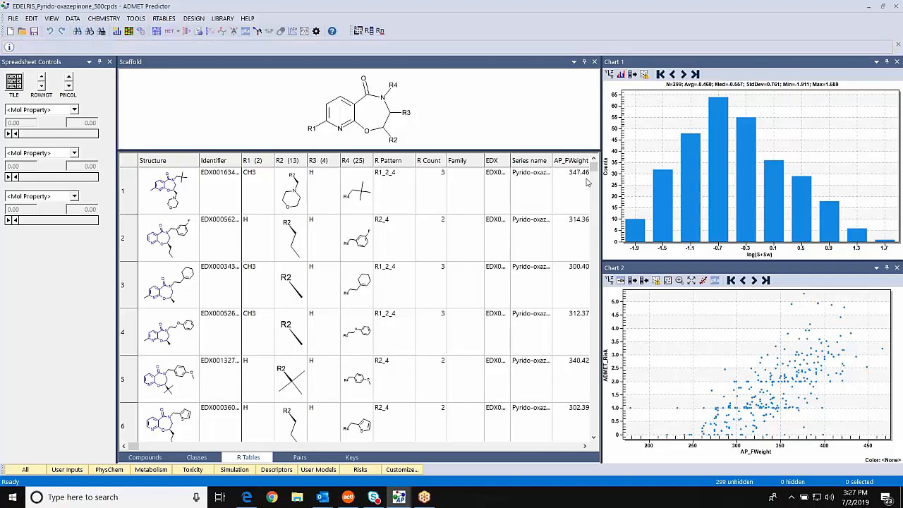
drag(594, 168, 636, 169)
Explode the class C 1 R table into all its product molecules, with C1_all2600_products as the output SD file
click(167, 19)
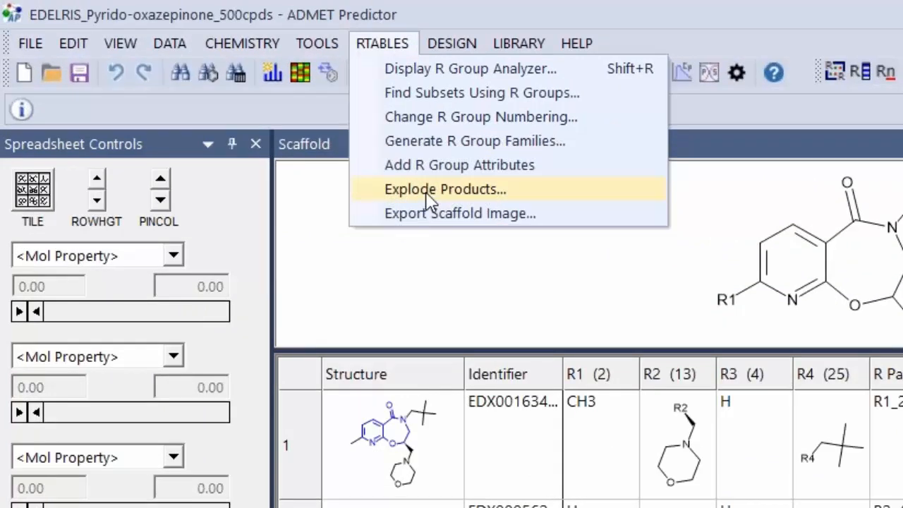
click(429, 200)
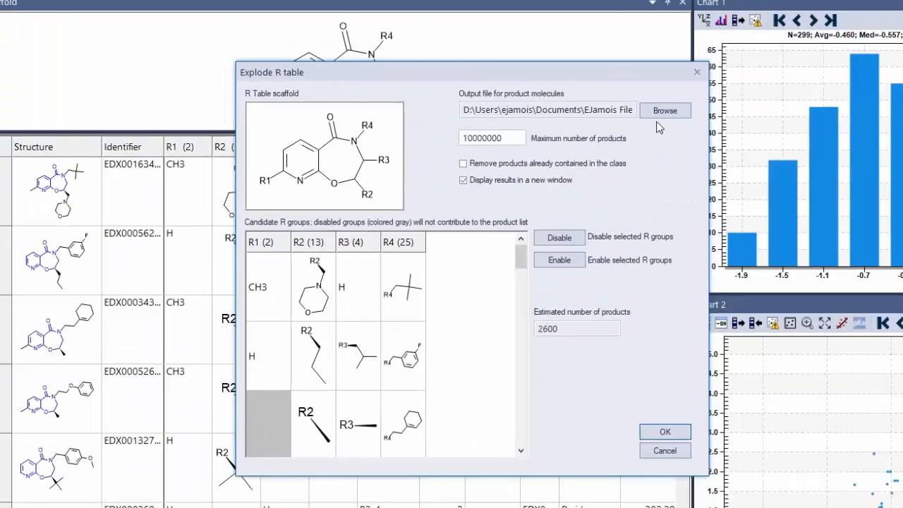
click(664, 111)
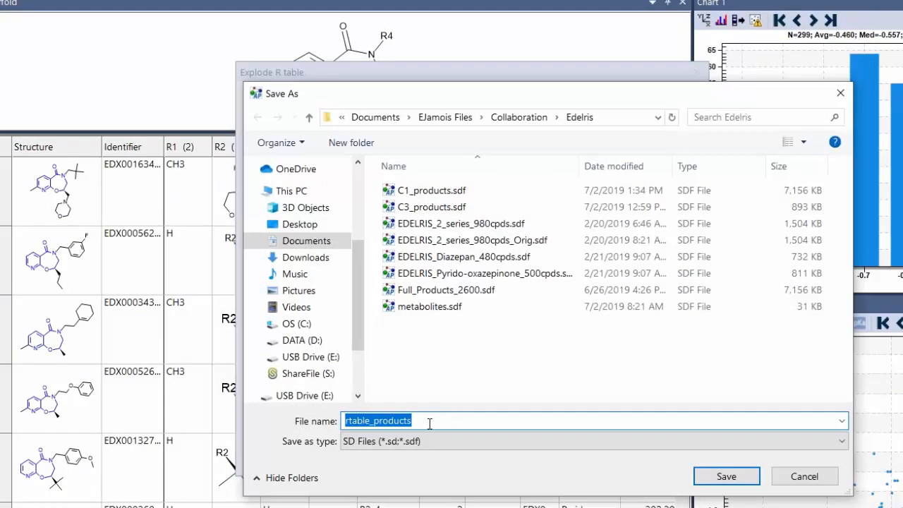
click(370, 421)
key(BackSpace)
key(BackSpace)
key(BackSpace)
key(BackSpace)
key(BackSpace)
key(BackSpace)
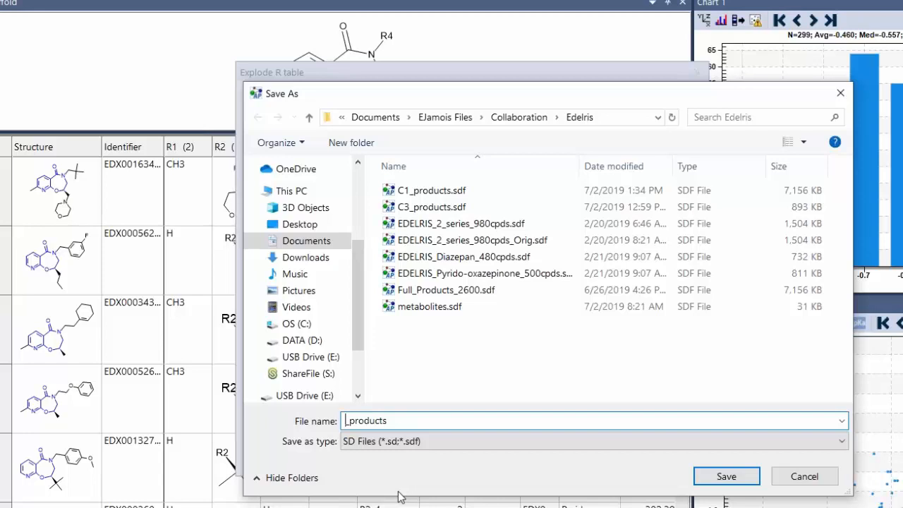
text(C1_all2600)
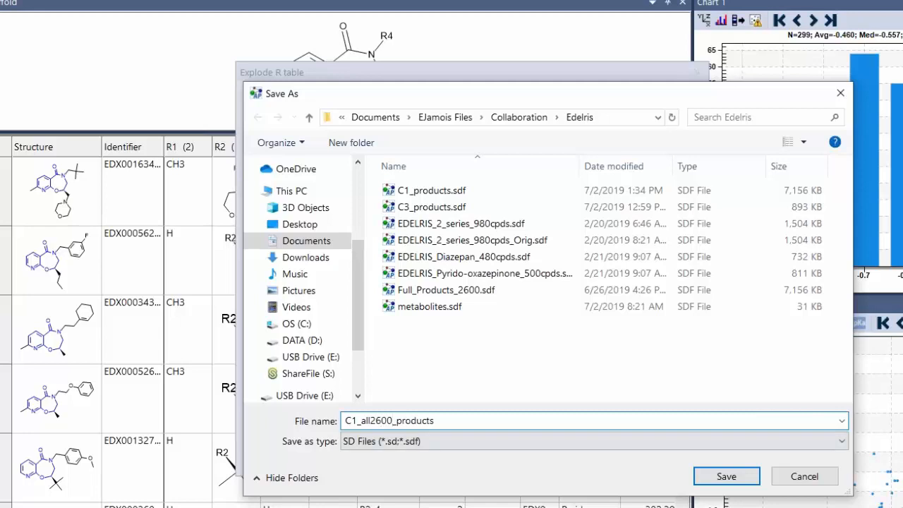
click(727, 477)
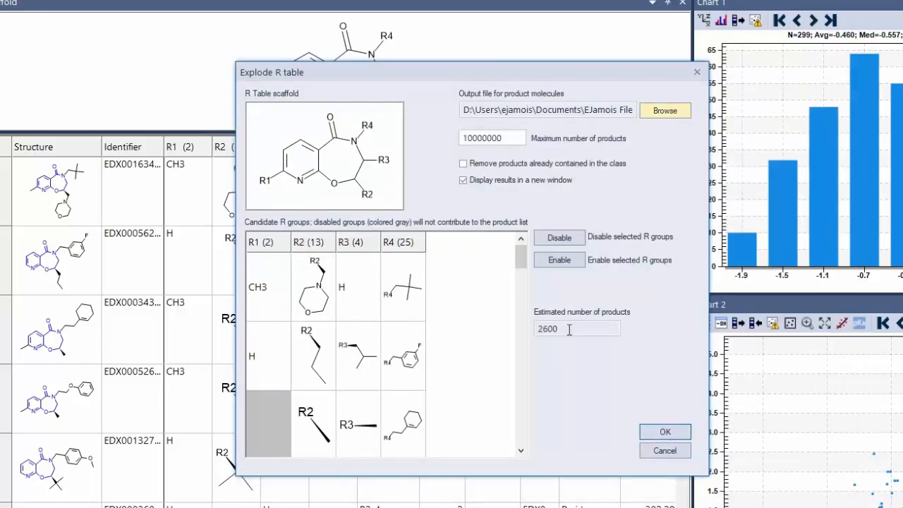
click(664, 433)
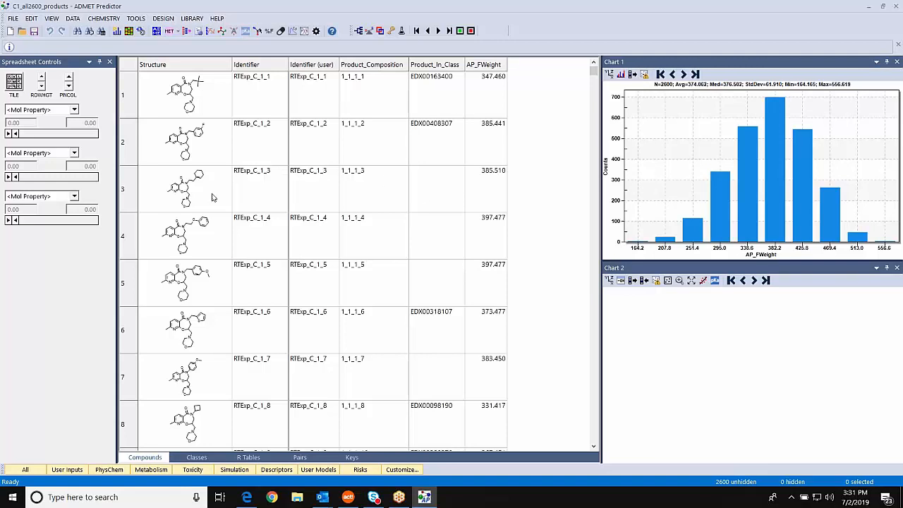
Create a new class from all the enumerated product compounds
key(ctrl+a)
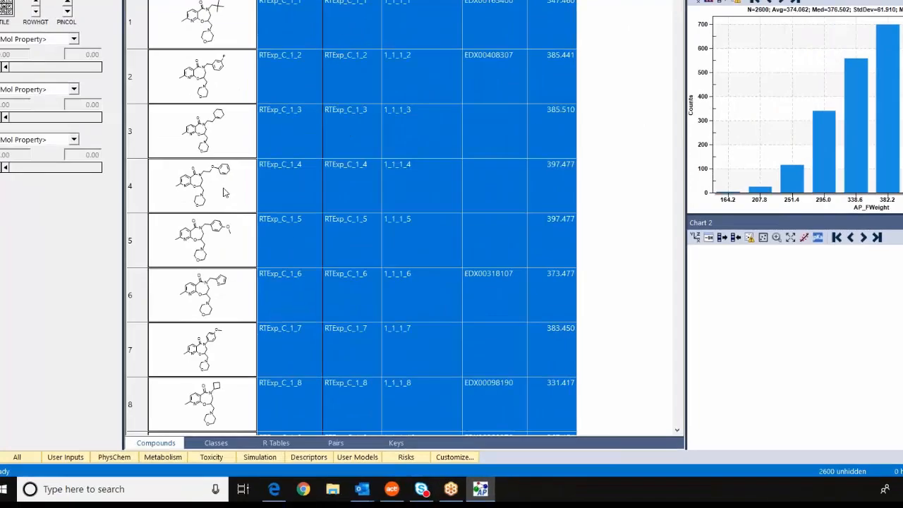
right_click(204, 238)
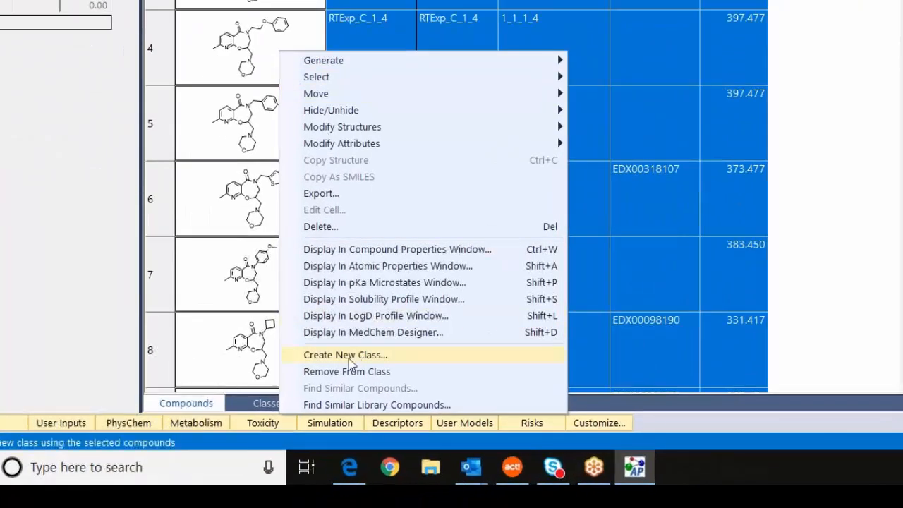
click(350, 364)
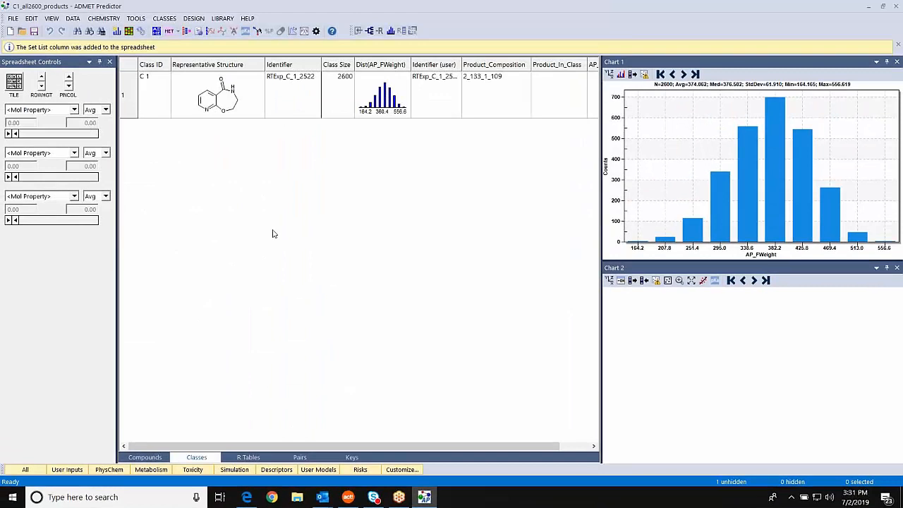
Define the scaffold of the product class using MCS, with the size computed by bond count
right_click(222, 108)
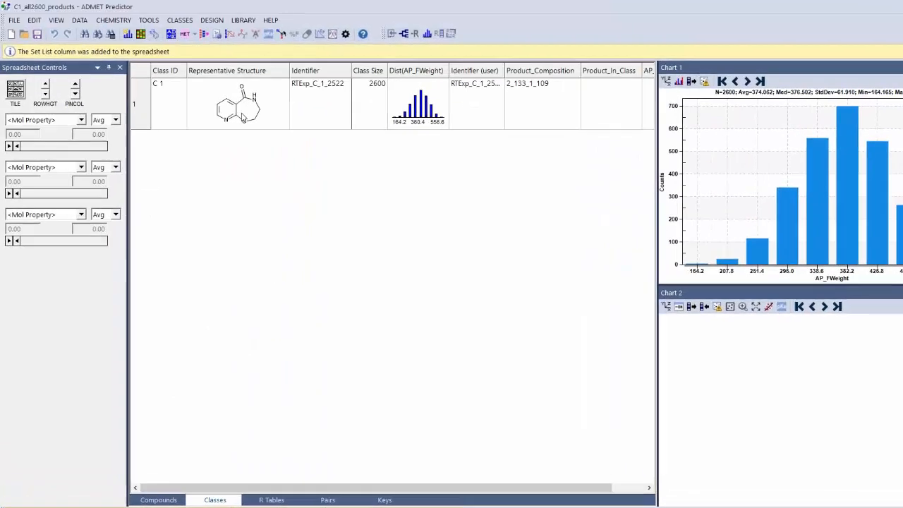
mouse_move(317, 180)
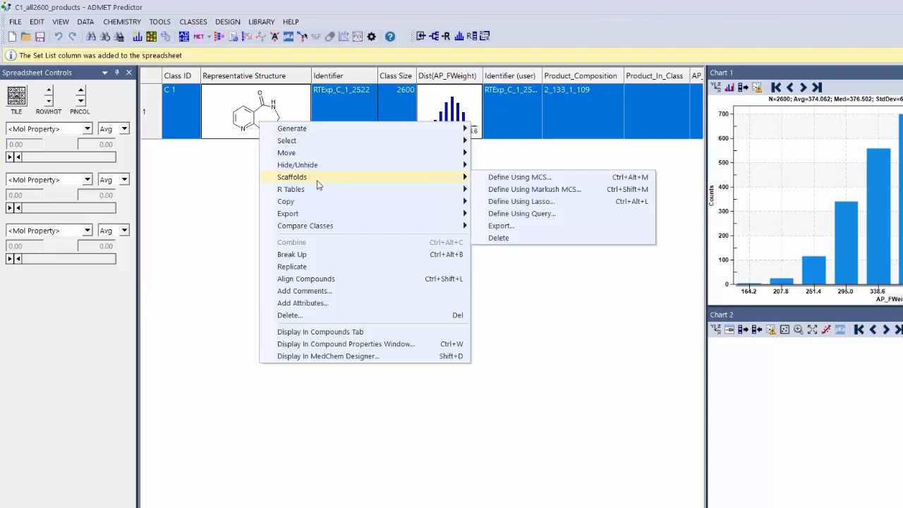
click(504, 178)
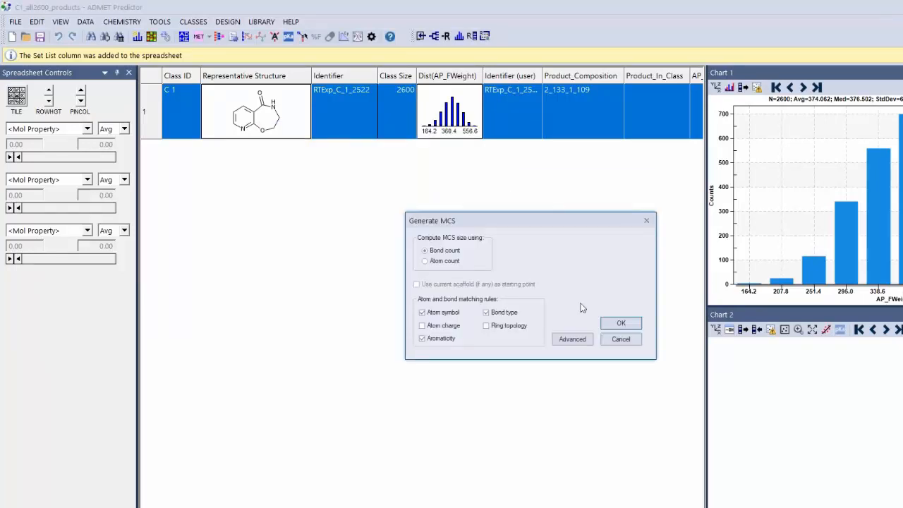
click(620, 325)
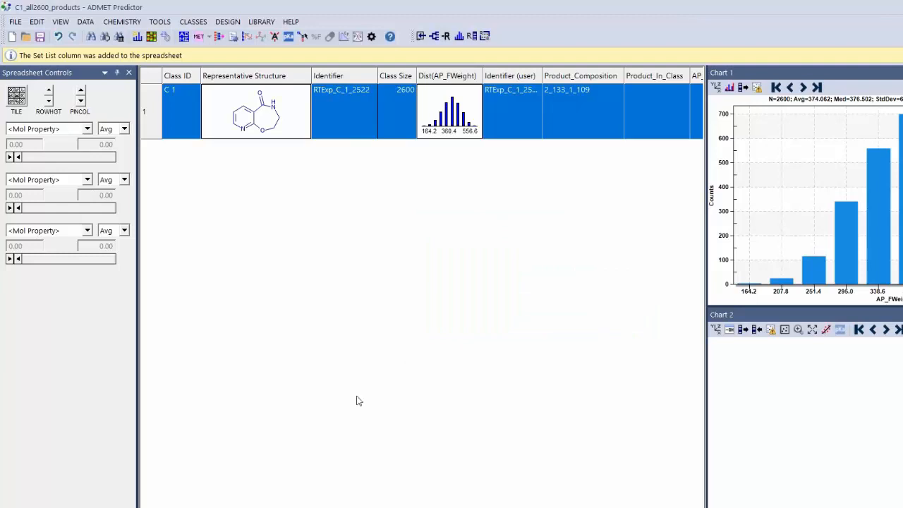
Create the R table for the product class and review its R1 to R4 substituents
click(173, 506)
click(233, 506)
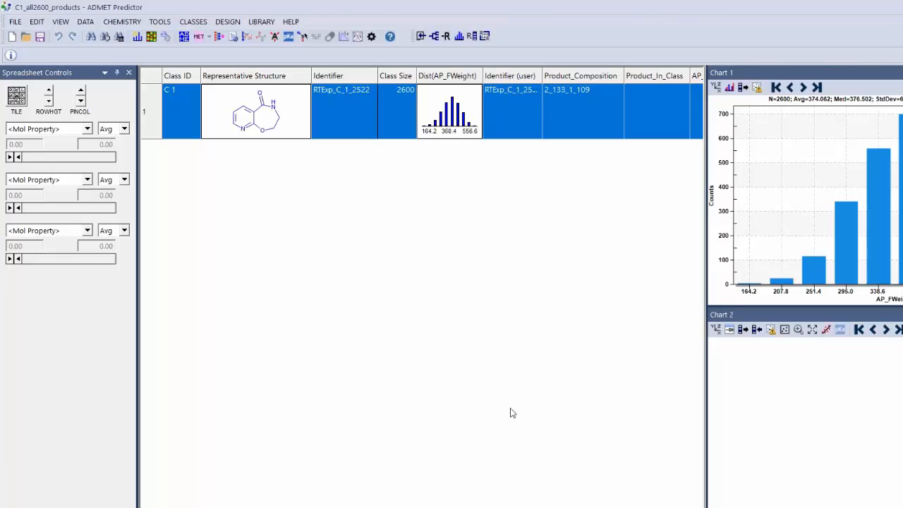
click(248, 458)
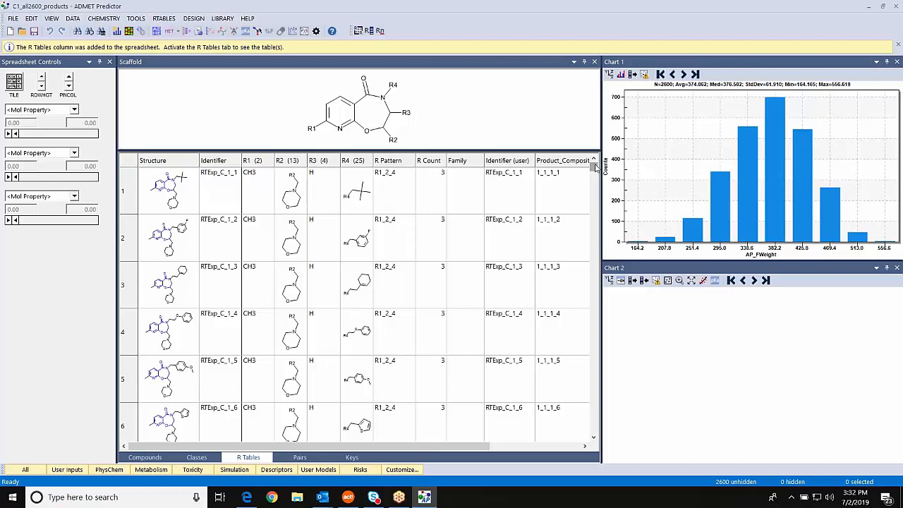
mouse_move(595, 166)
mouse_down()
mouse_move(607, 440)
mouse_move(597, 350)
mouse_move(597, 155)
mouse_up()
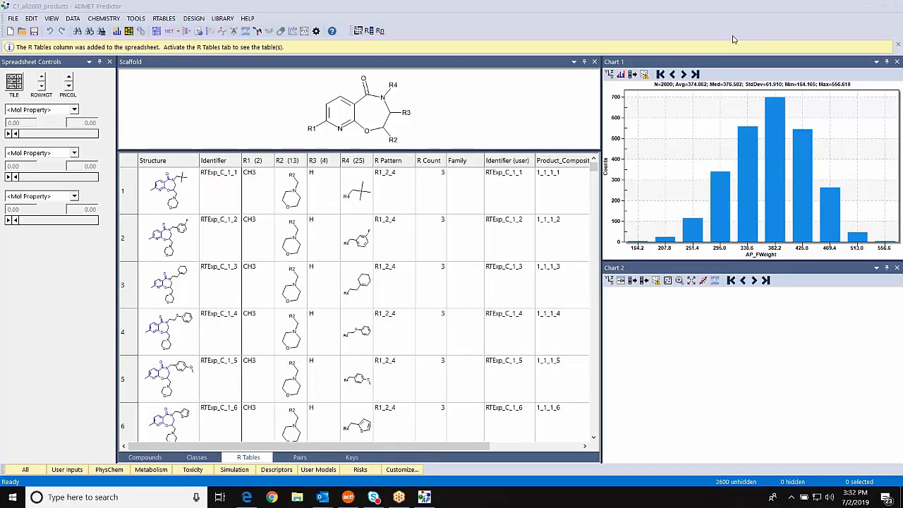
Calculate the ADMET properties at pH 7.4 for all compounds in the product spreadsheet
click(148, 457)
key(ctrl+a)
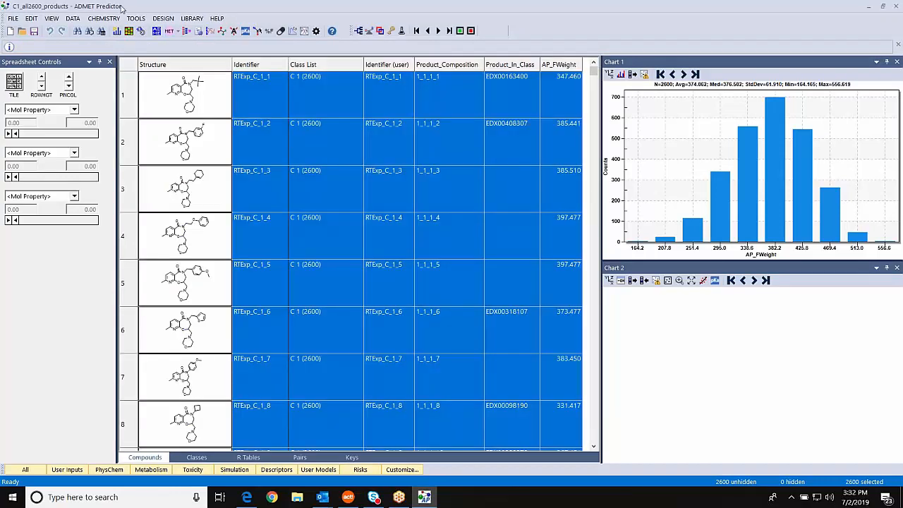
click(73, 18)
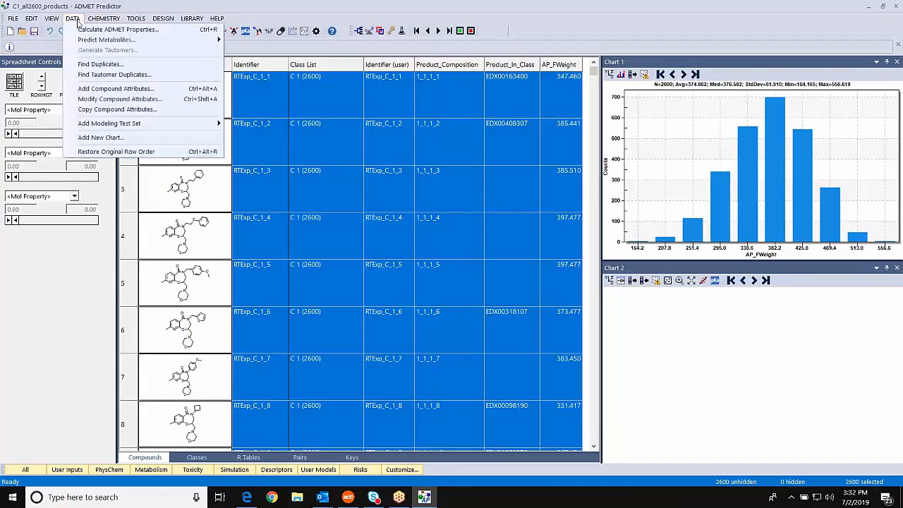
click(106, 29)
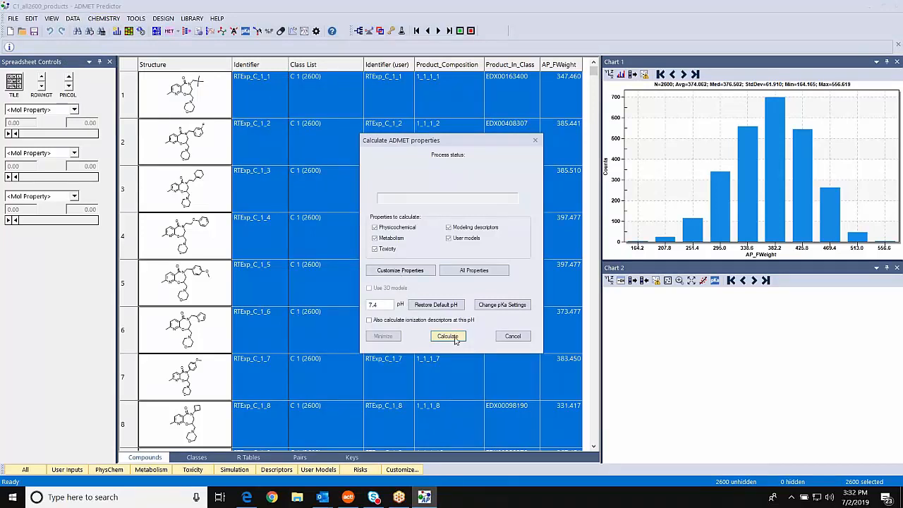
click(449, 238)
click(445, 337)
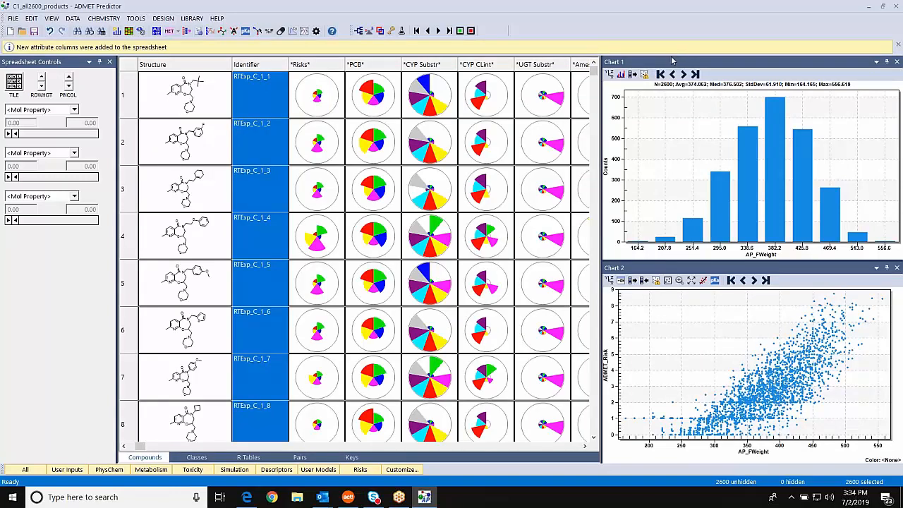
Modify Chart 1 to plot the S+Sw distribution of the products on a logarithmic X axis with 10 bins
click(610, 76)
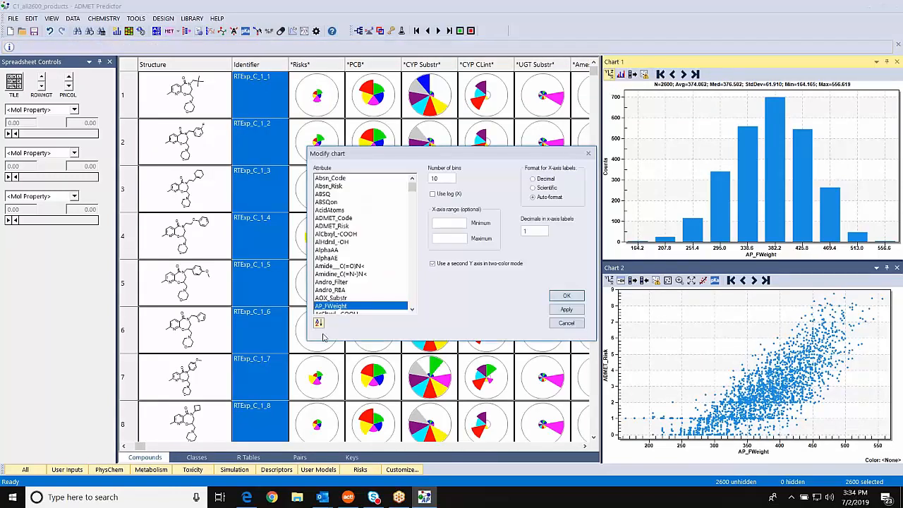
scroll(415, 298, down, 20)
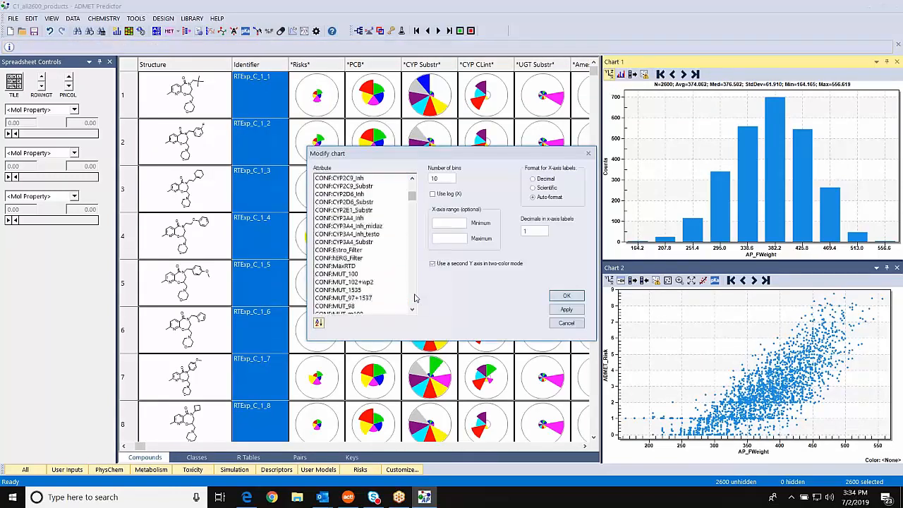
scroll(415, 298, down, 15)
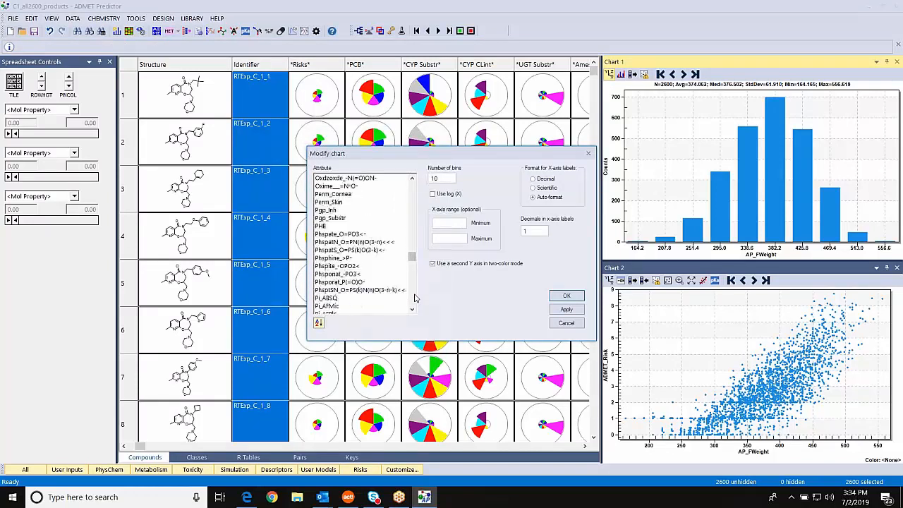
scroll(415, 299, down, 6)
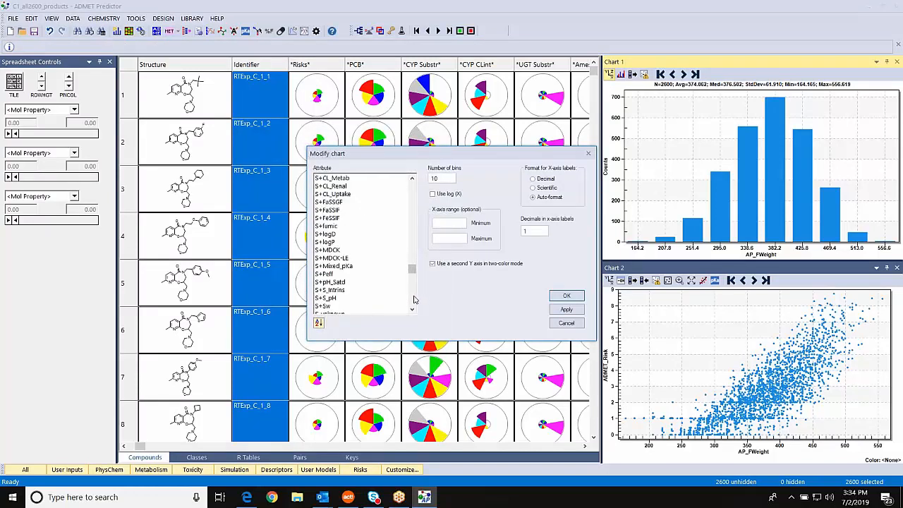
click(335, 307)
click(434, 194)
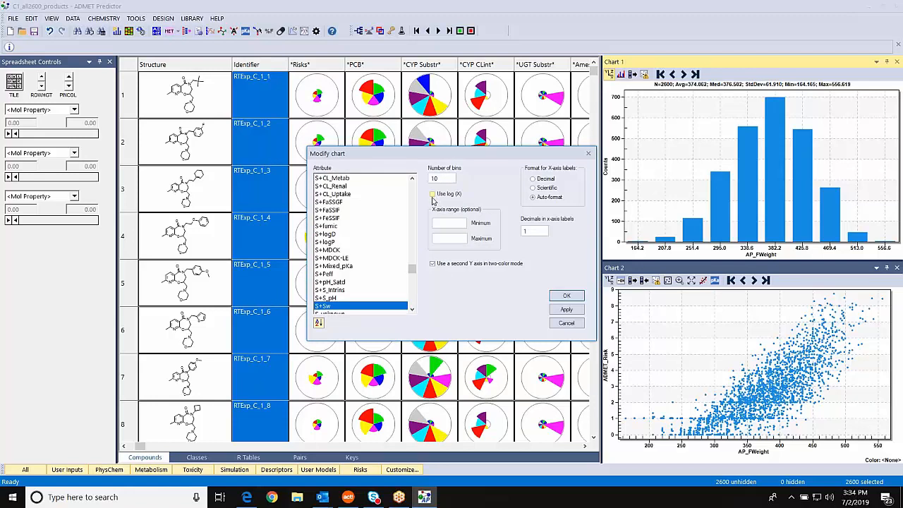
click(566, 296)
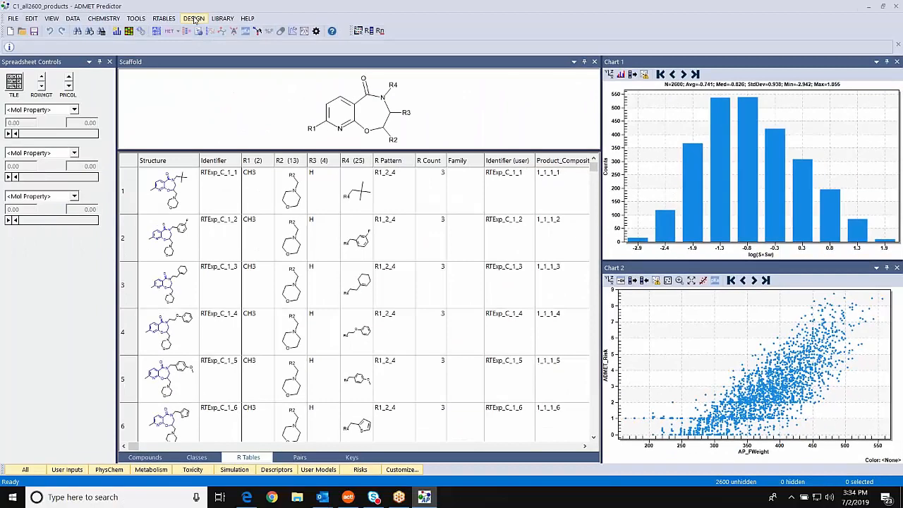
Open the R-group subset finder for the product R table and bring up its best-subset generation options
click(195, 18)
mouse_move(171, 22)
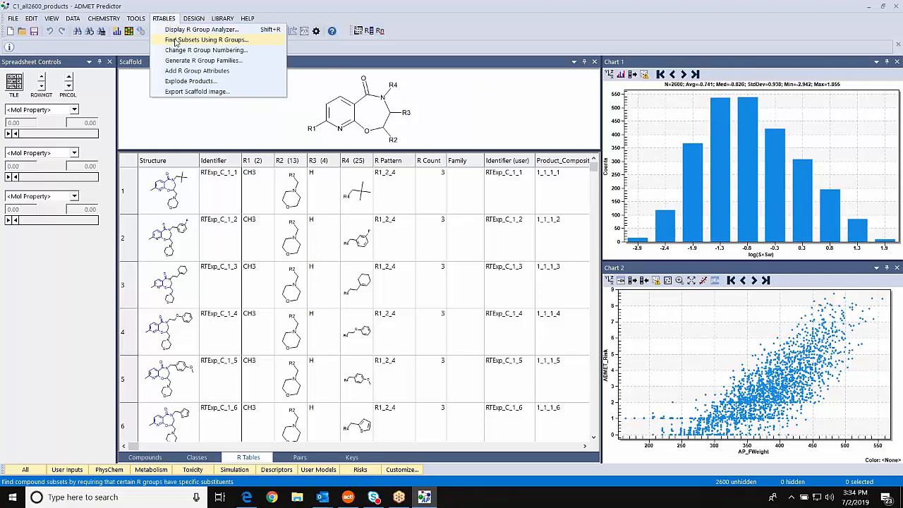
click(176, 41)
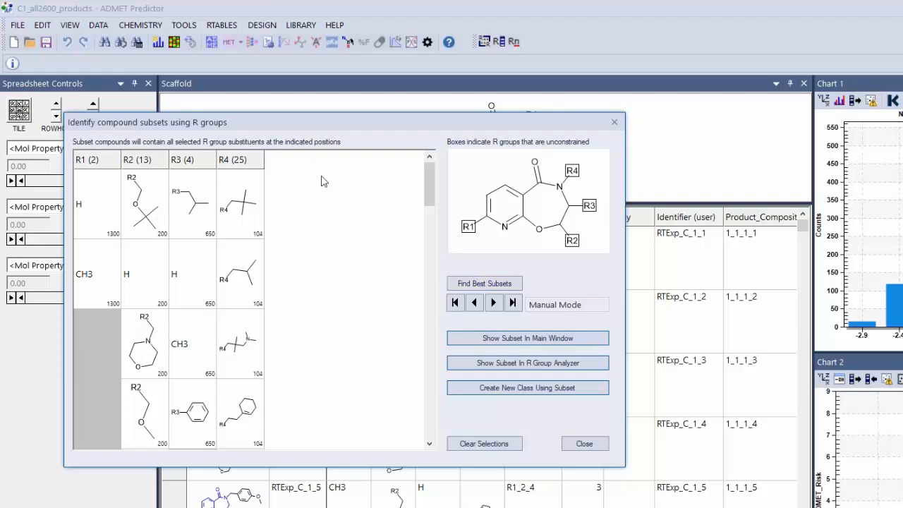
click(485, 284)
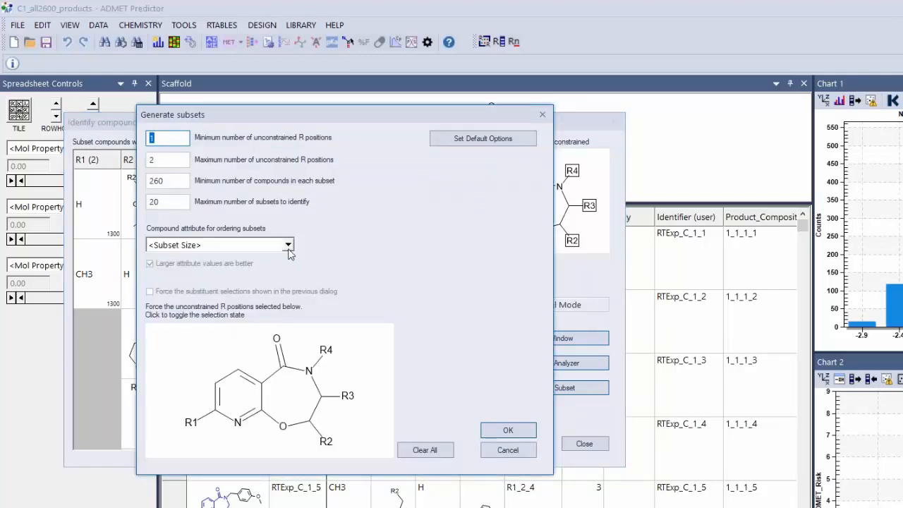
Choose S+Sw as the compound attribute for ordering the generated subsets
mouse_move(289, 251)
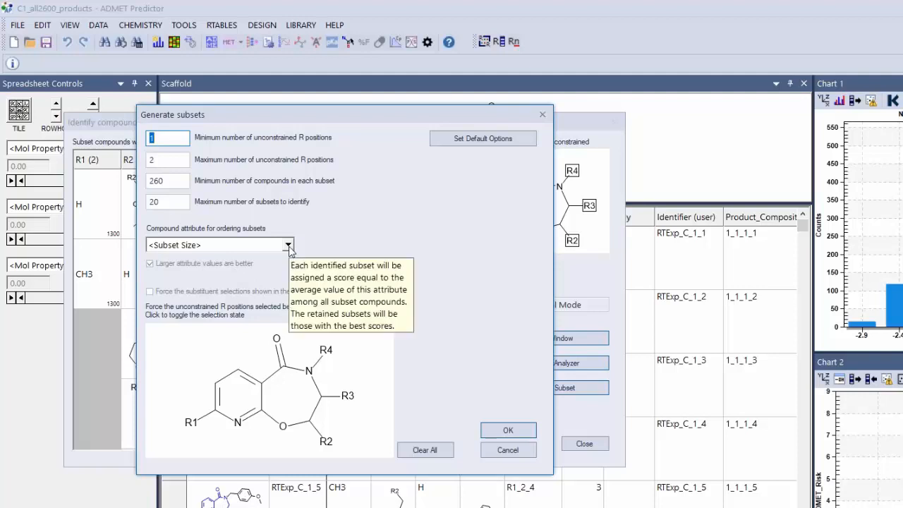
click(288, 245)
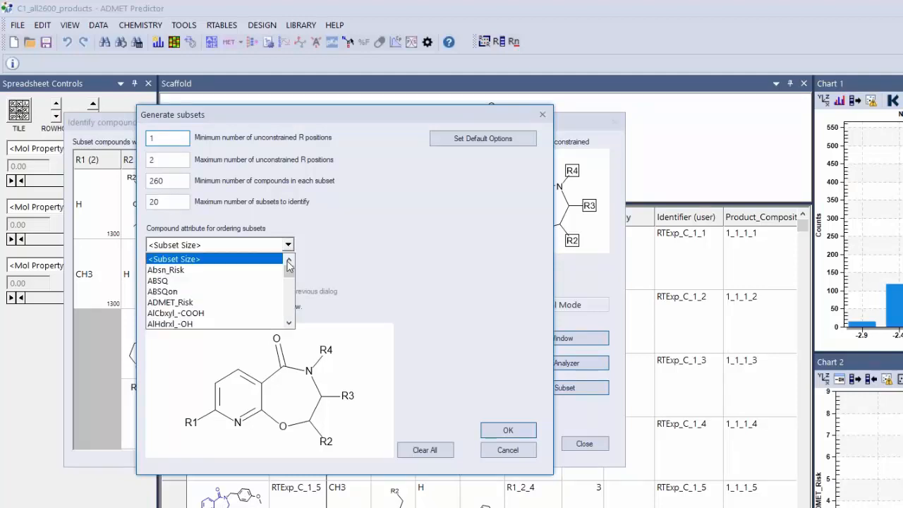
scroll(293, 313, down, 20)
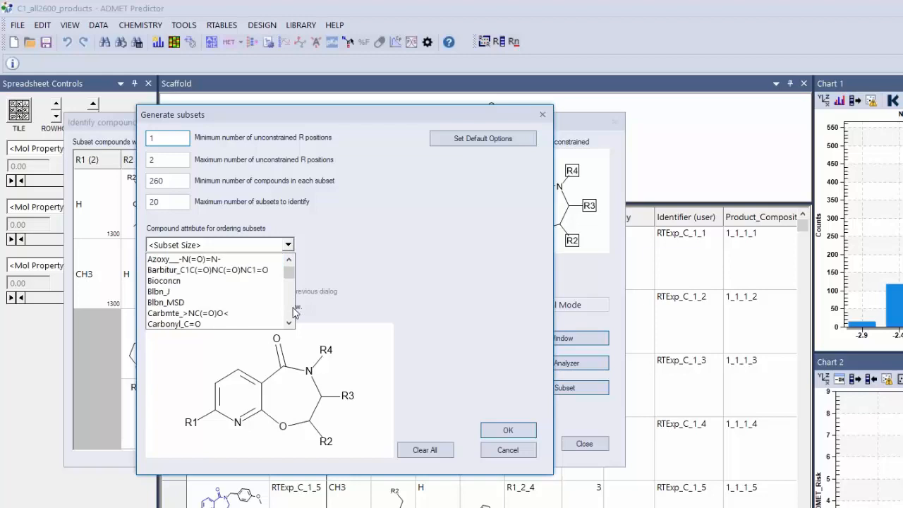
scroll(294, 313, down, 20)
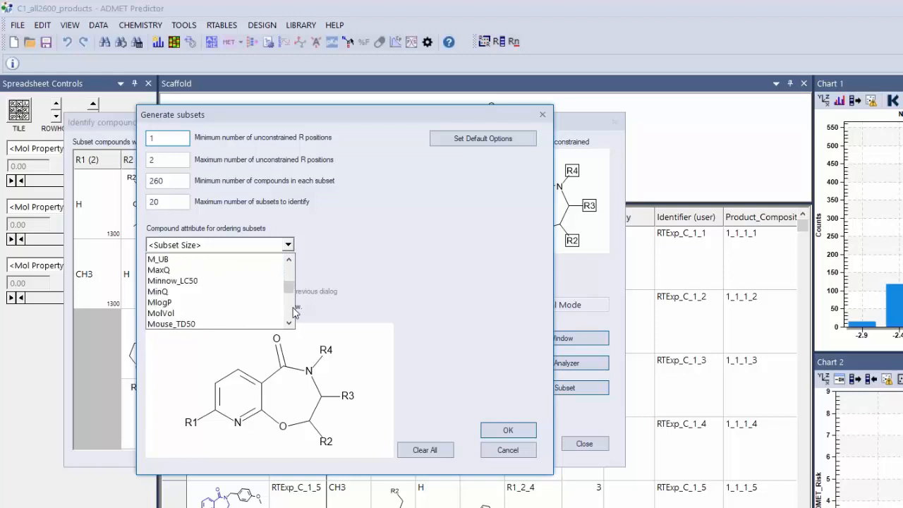
scroll(293, 313, down, 20)
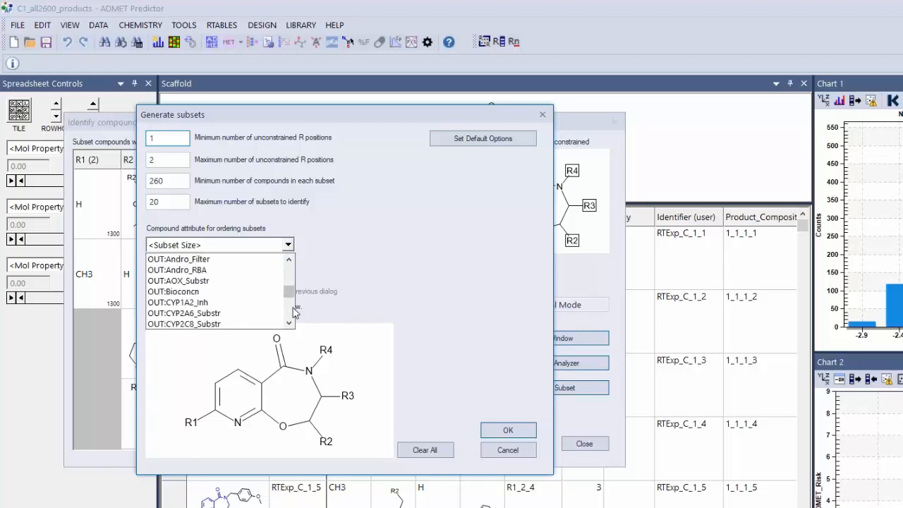
scroll(294, 313, down, 20)
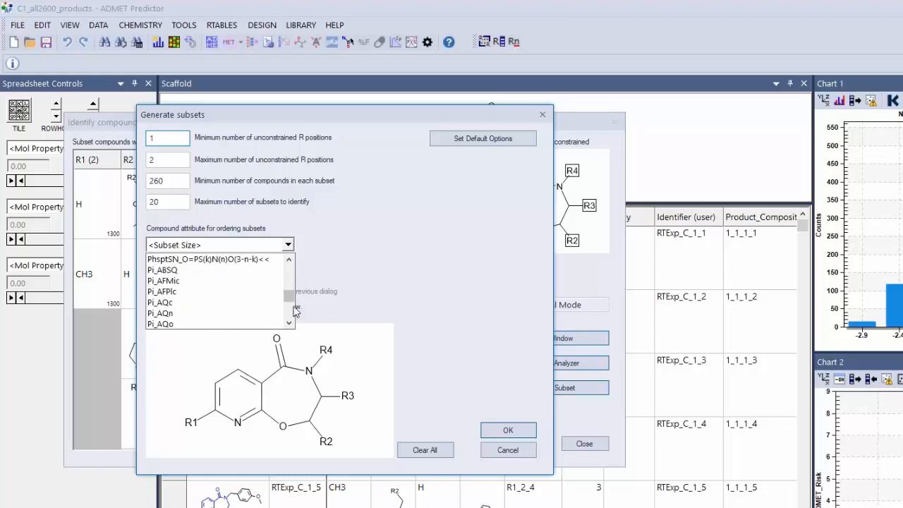
scroll(294, 314, down, 5)
scroll(292, 319, down, 15)
scroll(292, 319, down, 2)
click(224, 296)
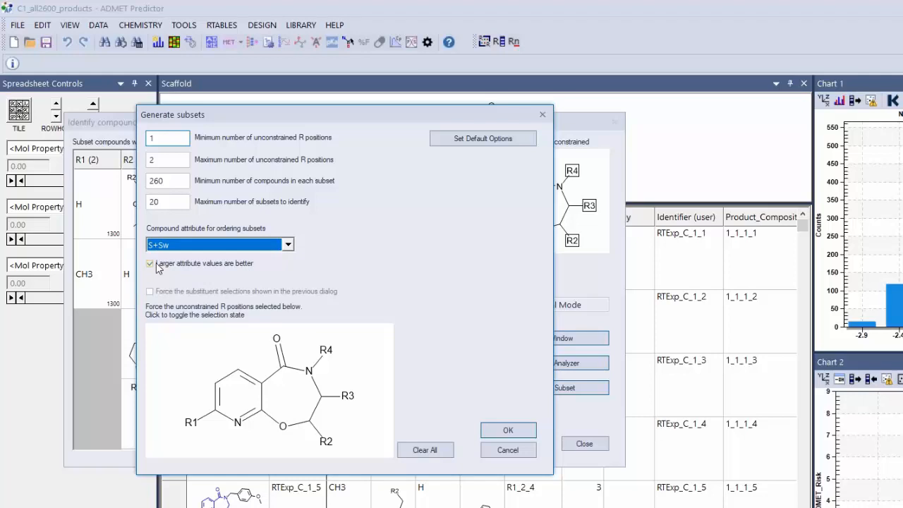
Set the minimum number of compounds in each subset to 100 and generate the best subsets
click(177, 180)
key(BackSpace)
key(BackSpace)
key(BackSpace)
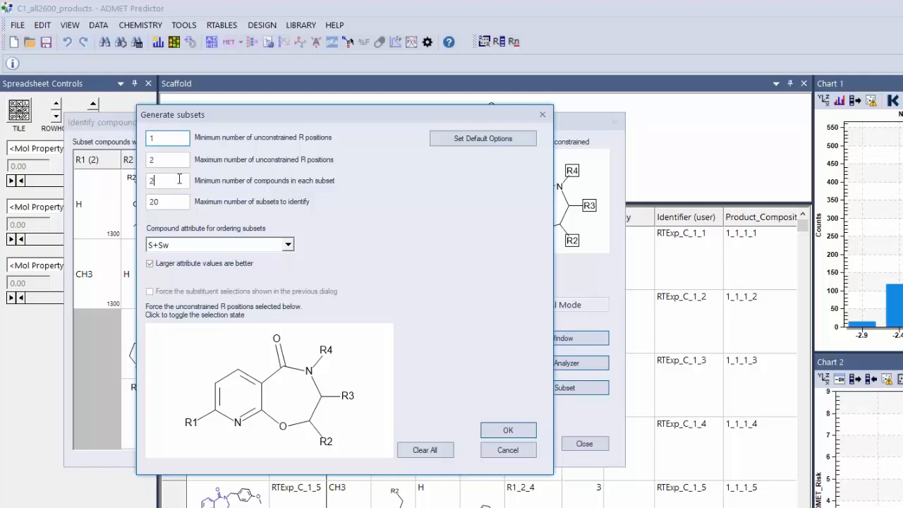
text(100)
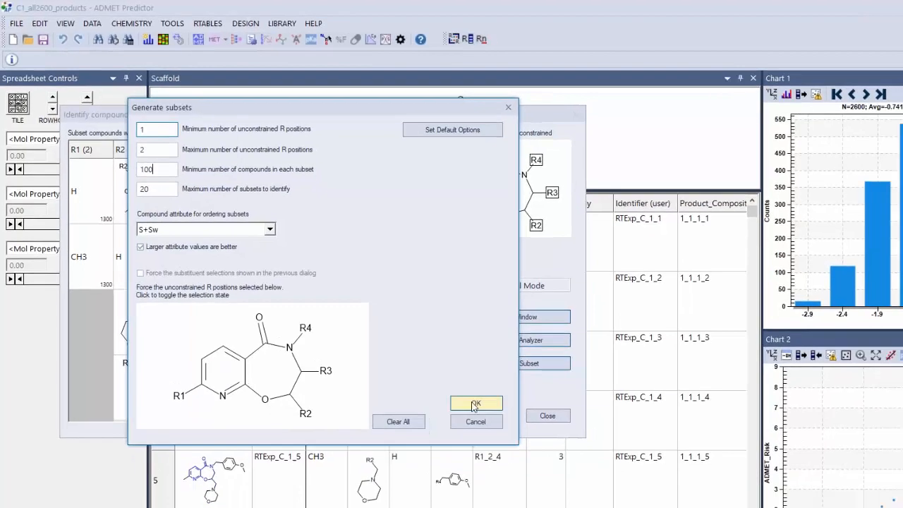
click(507, 430)
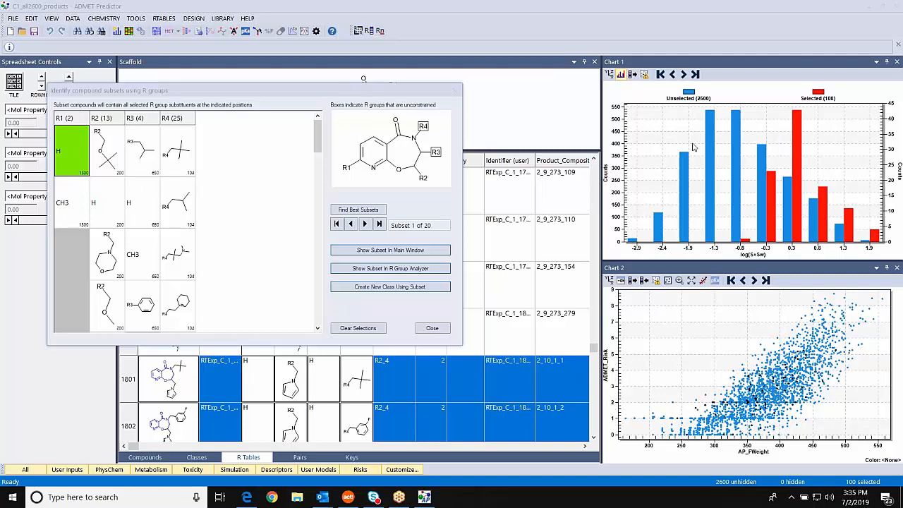
Examine the substituents selected at R1 to R4 in the first subset and its S+Sw distribution in Chart 1
click(280, 99)
drag(319, 134, 306, 117)
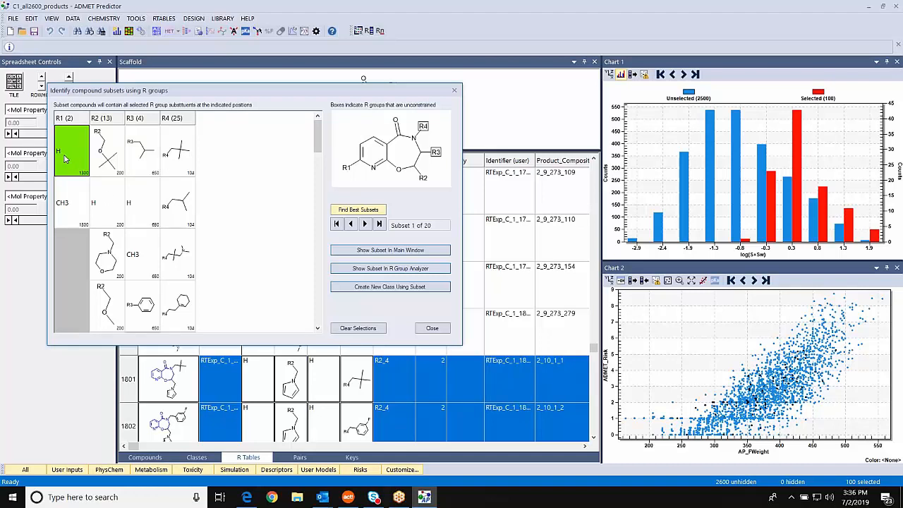
drag(318, 136, 309, 217)
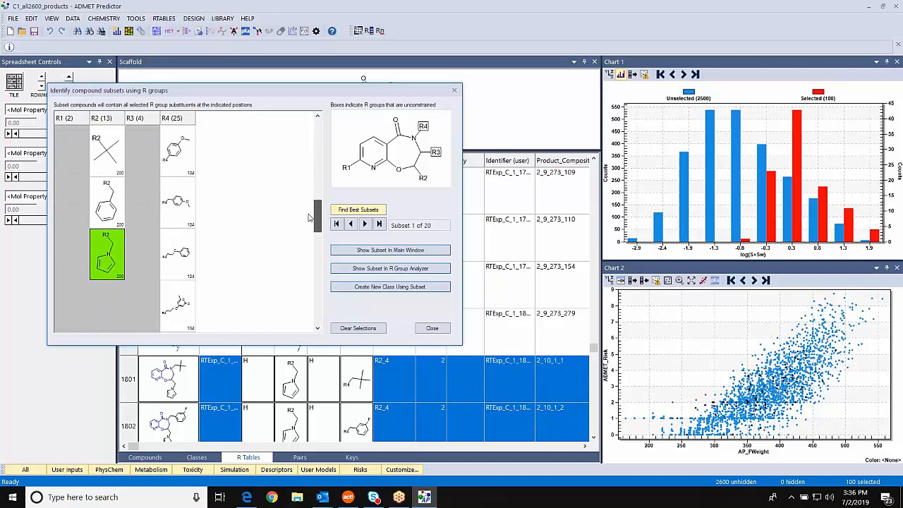
drag(308, 217, 326, 117)
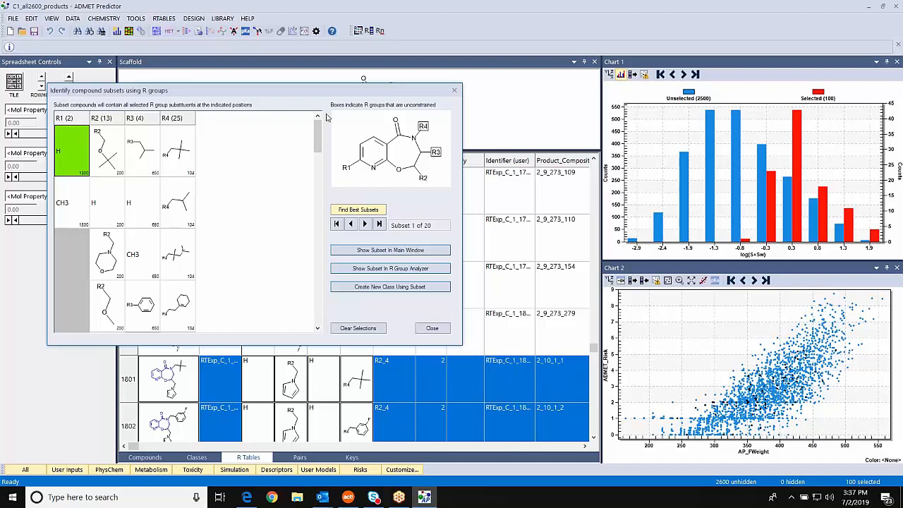
click(818, 94)
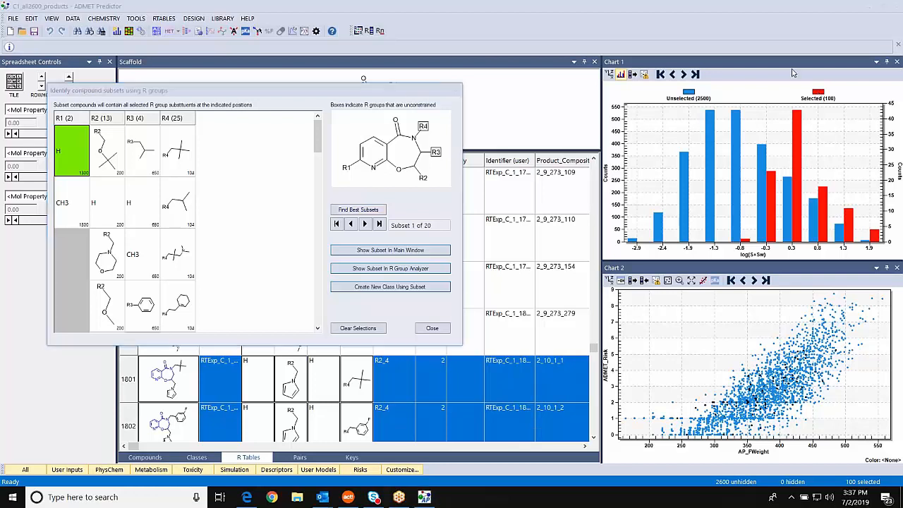